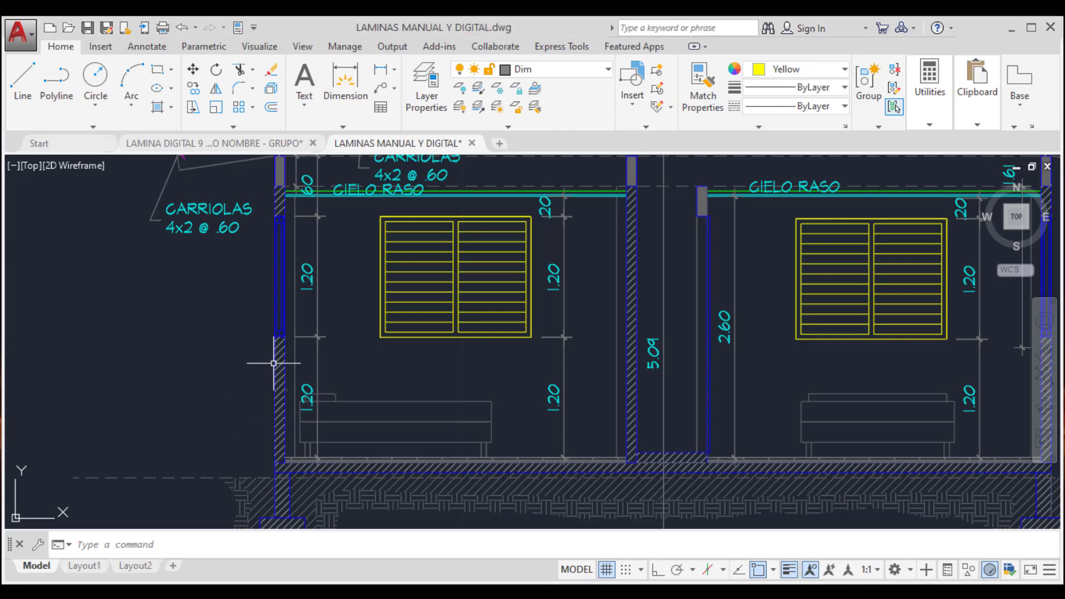
# Examine the wall, soil and beam hatches in the section A-A' drawing
pyautogui.scroll(-3, 272, 366)
pyautogui.scroll(2, 488, 381)
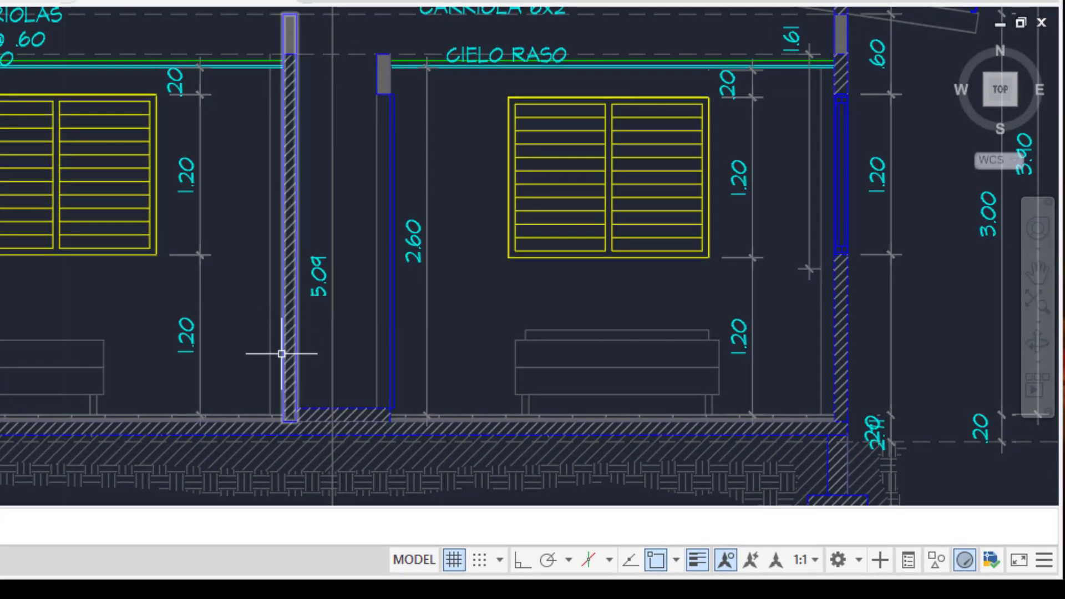
pyautogui.scroll(-2, 281, 351)
pyautogui.scroll(2, 121, 460)
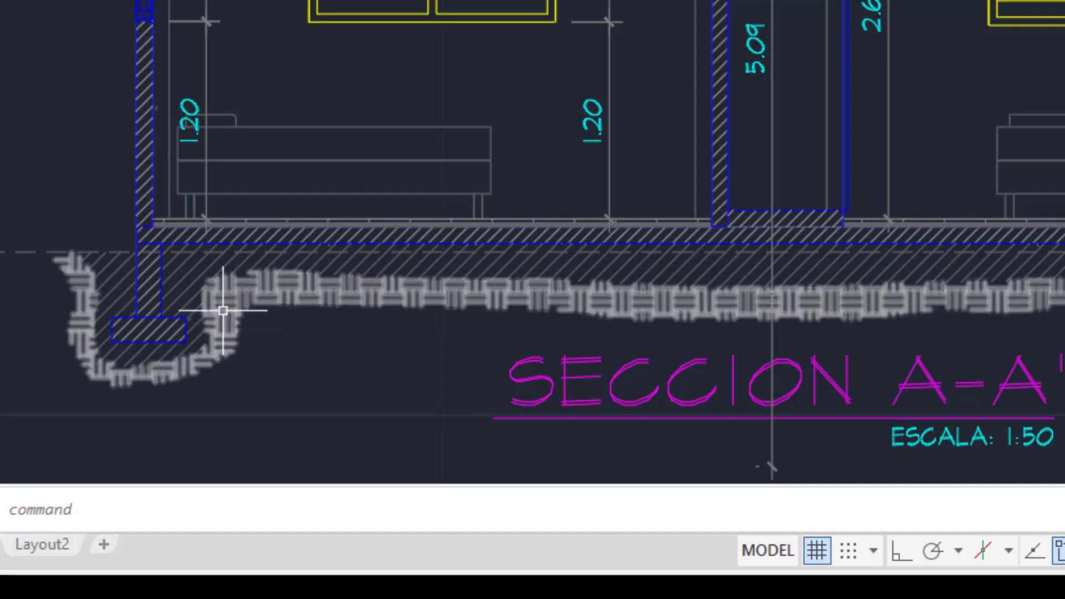
pyautogui.scroll(-3, 189, 275)
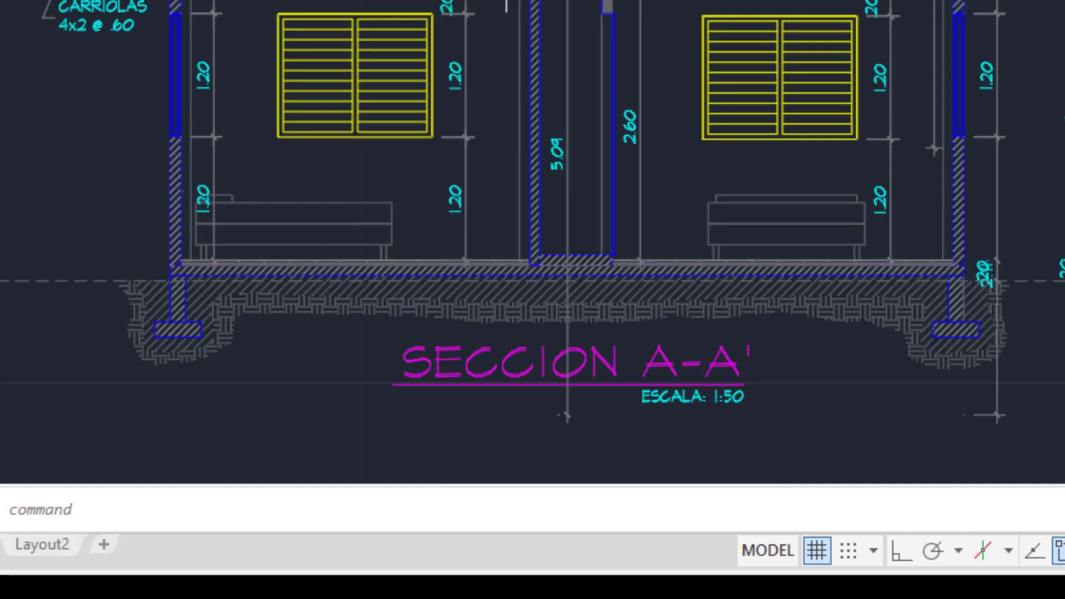
pyautogui.scroll(4, 525, 10)
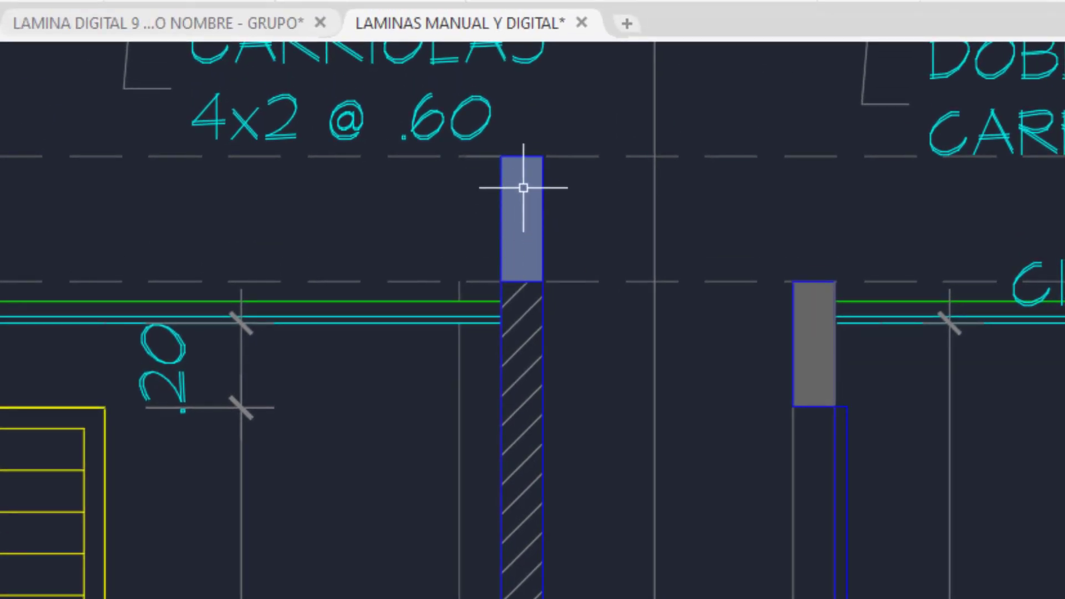
pyautogui.scroll(-3, 452, 268)
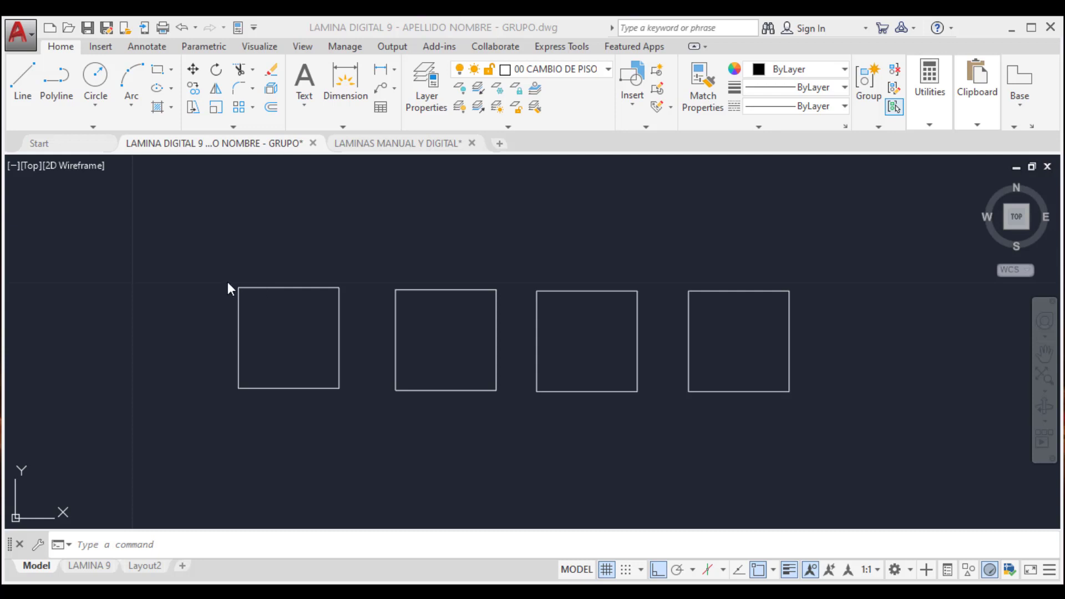
pyautogui.scroll(8, 229, 285)
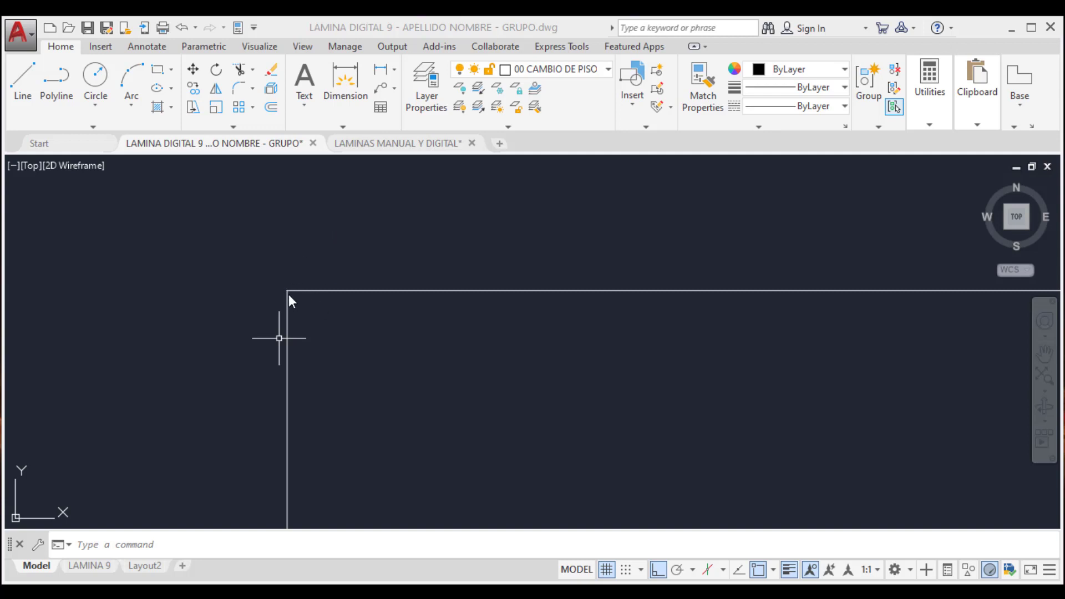
pyautogui.scroll(-5, 336, 346)
pyautogui.scroll(6, 476, 503)
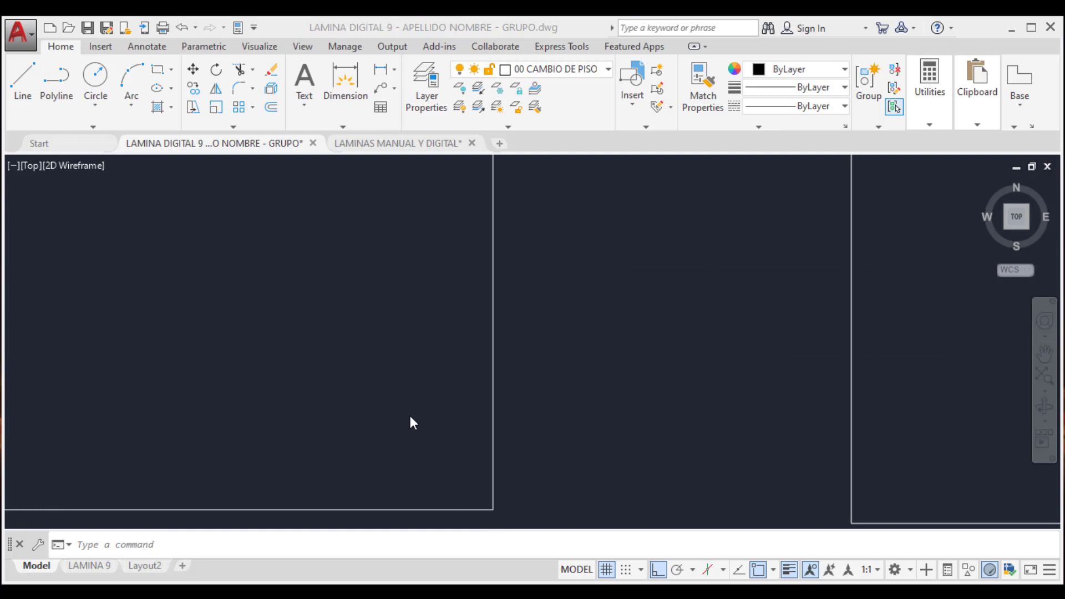
pyautogui.scroll(-5, 408, 422)
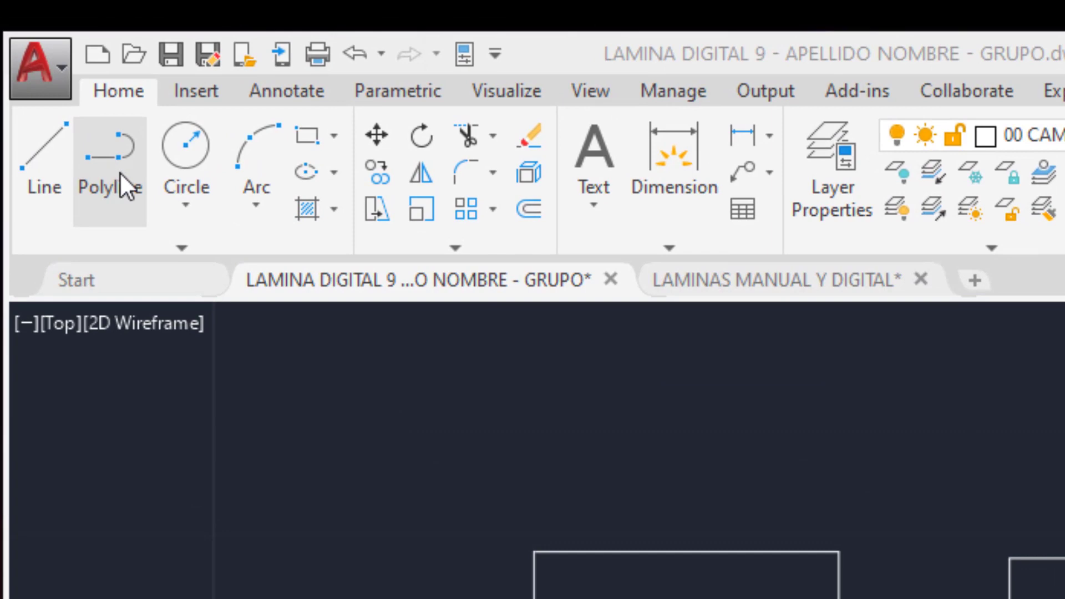
# Draw a closed L-shaped polyline with orthogonal sides in the empty area below the first square
pyautogui.click(120, 172)
pyautogui.scroll(-4, 408, 491)
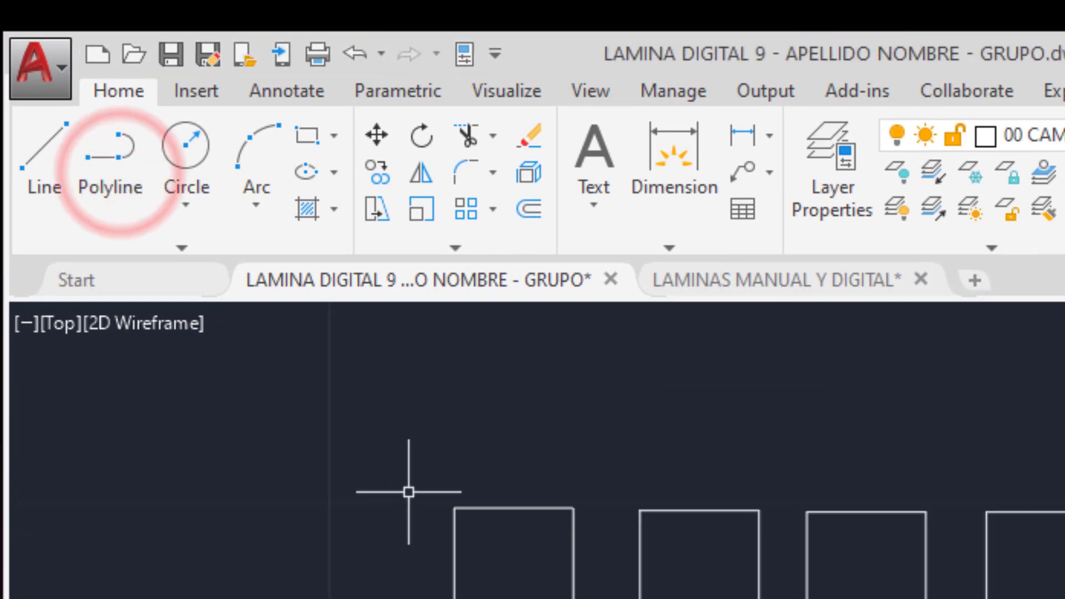
pyautogui.click(120, 160)
pyautogui.click(261, 381)
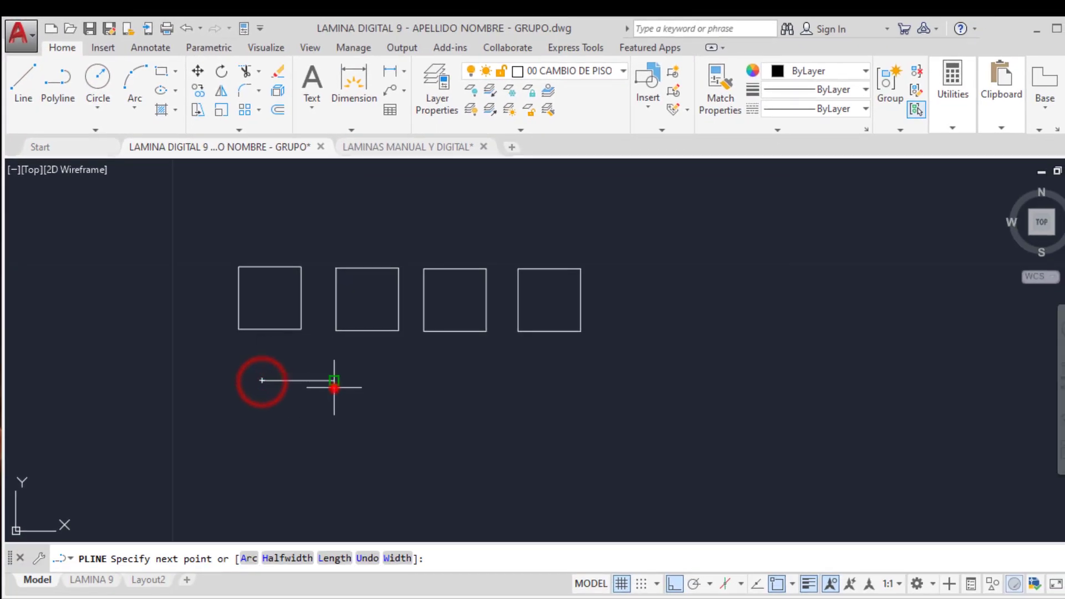
pyautogui.click(333, 387)
pyautogui.click(333, 417)
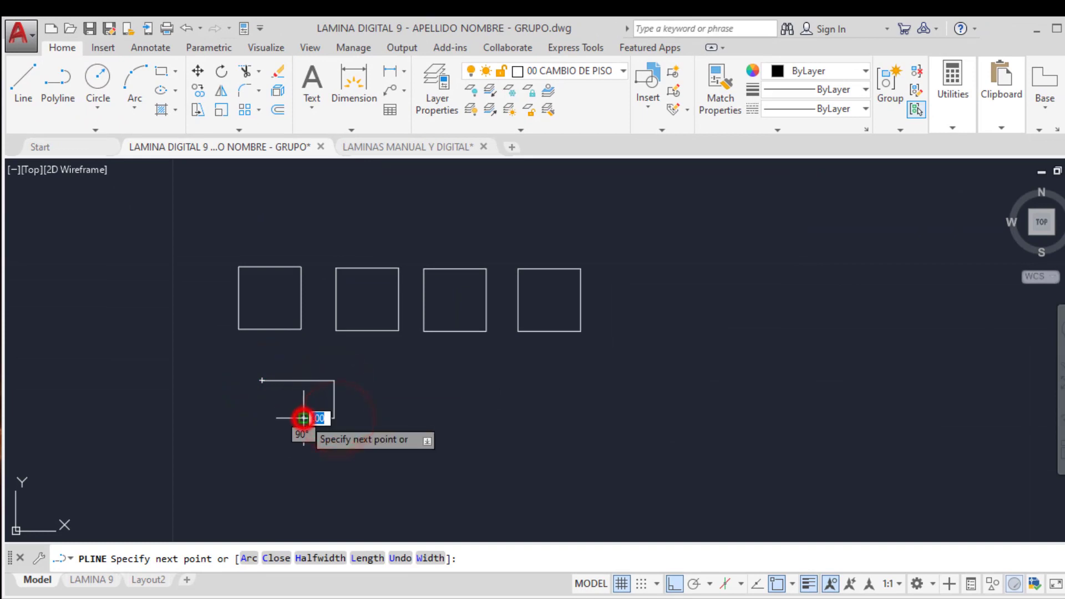
pyautogui.click(264, 402)
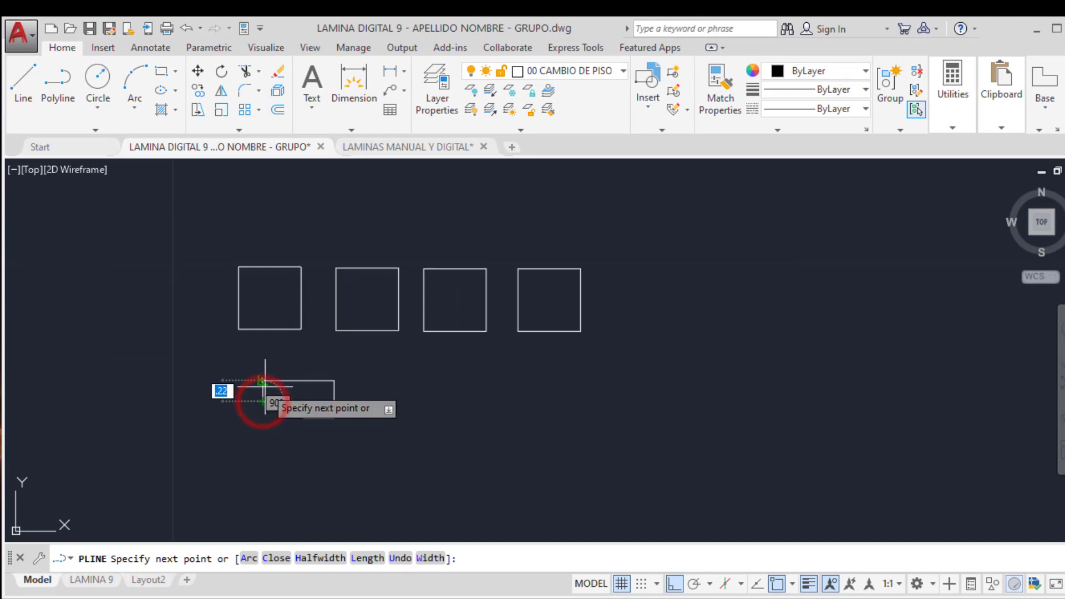
pyautogui.click(262, 380)
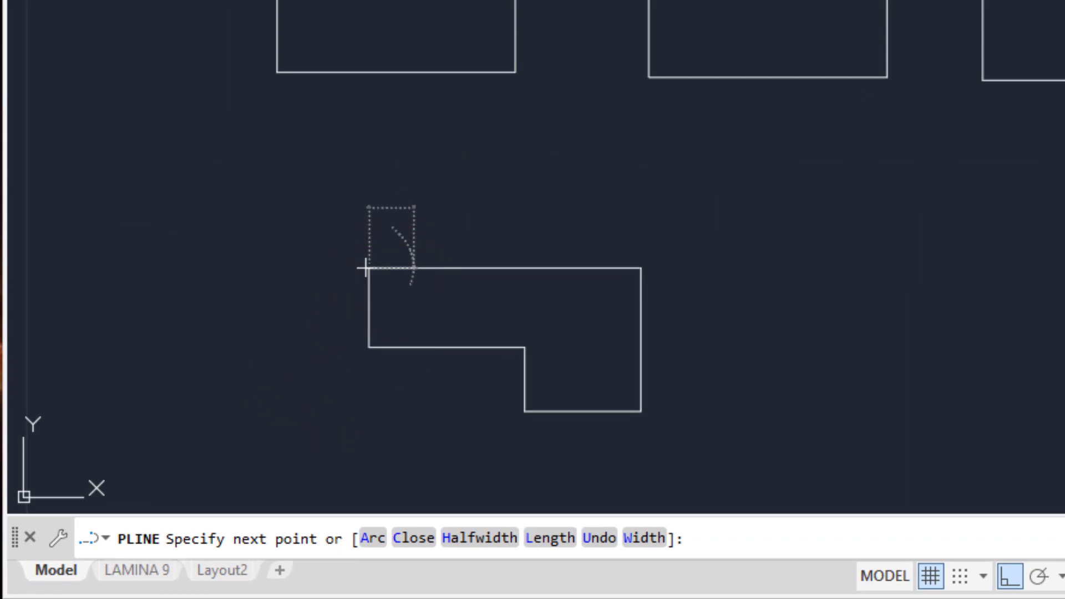
pyautogui.press('Return')
# Check that the L-shaped outline selects as a single object, and delete it
pyautogui.click(478, 368)
pyautogui.click(437, 330)
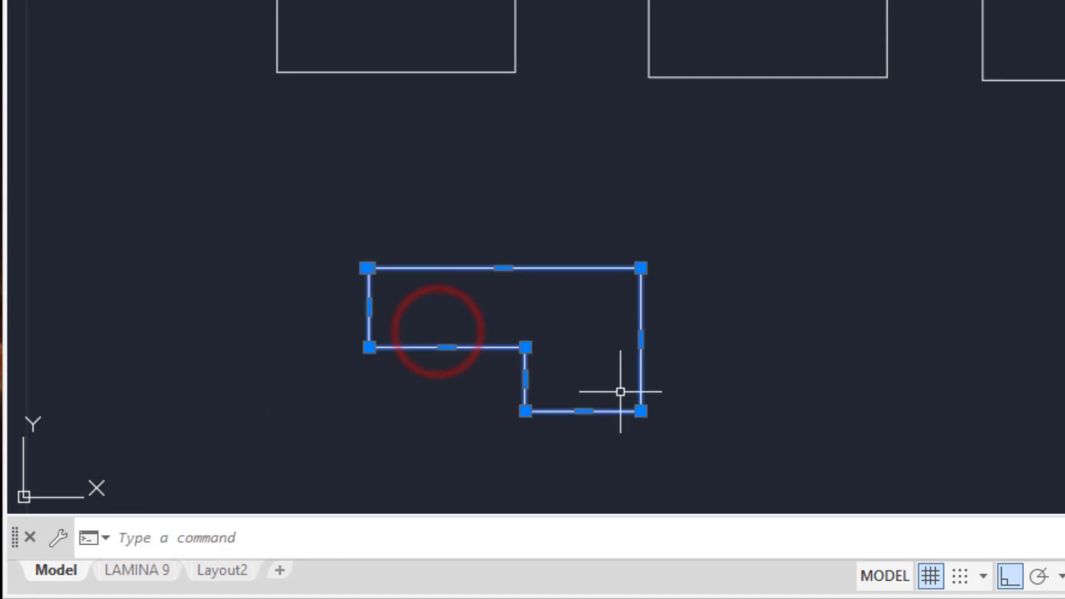
pyautogui.scroll(2, 526, 336)
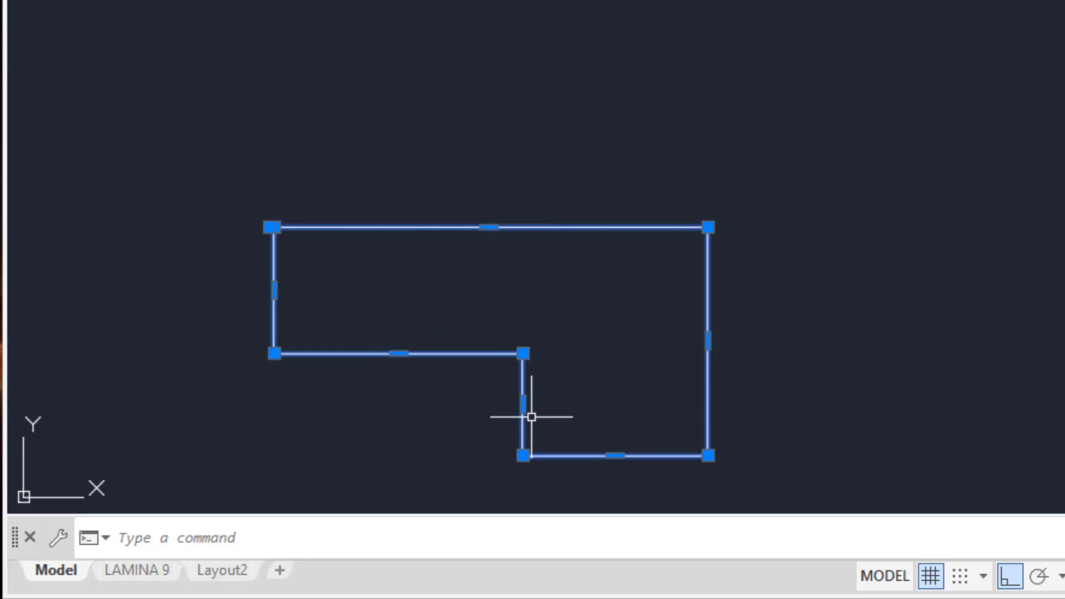
pyautogui.scroll(-5, 538, 325)
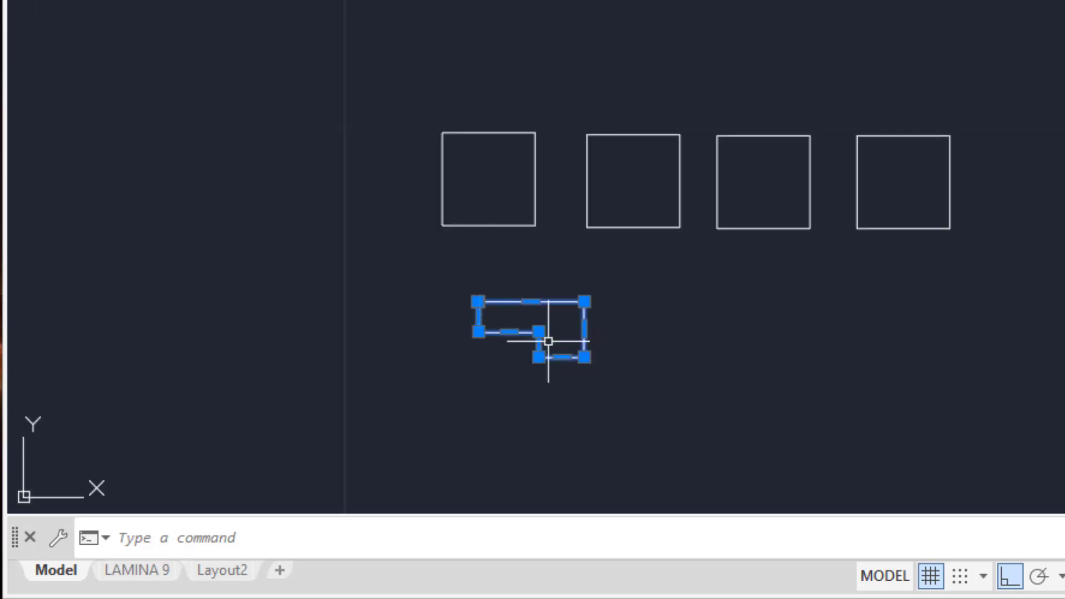
pyautogui.press('Escape')
pyautogui.click(628, 405)
pyautogui.click(442, 283)
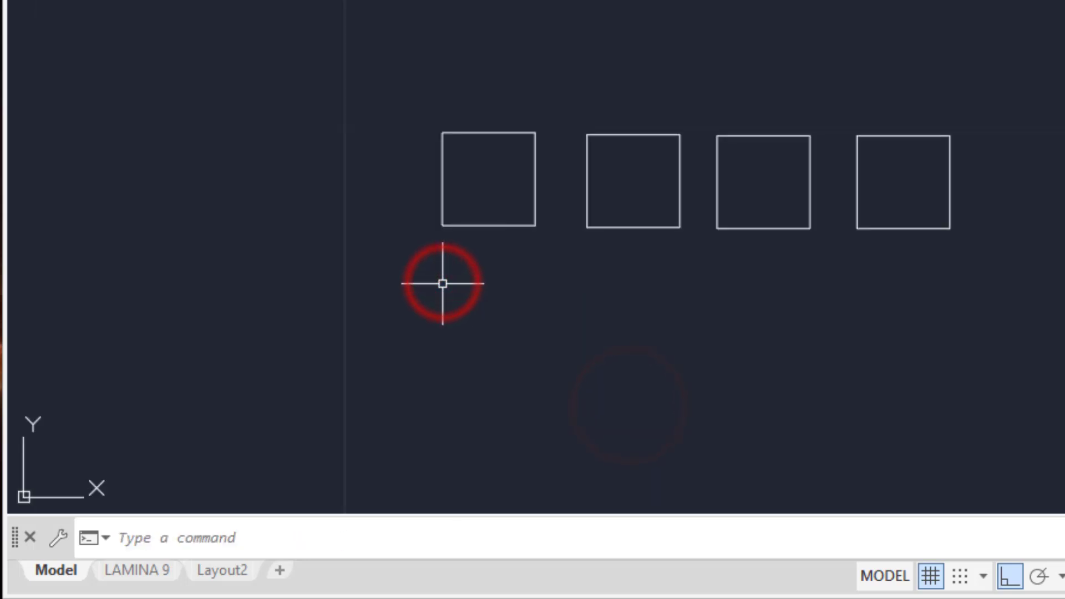
# Hatch the interior of the first square with the EARTH pattern by picking an internal point
pyautogui.scroll(4, 457, 156)
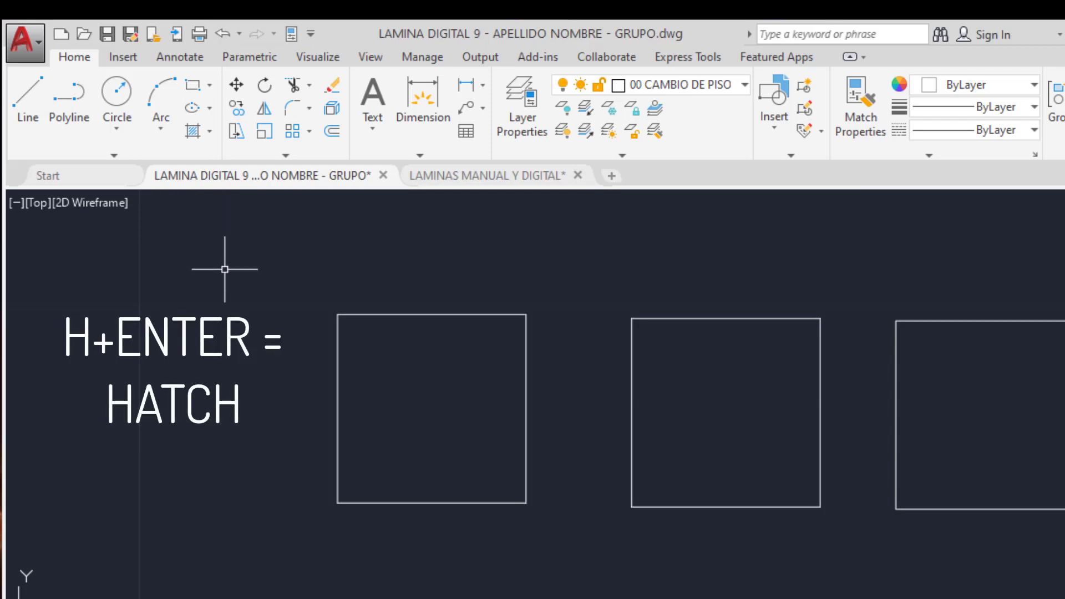
pyautogui.click(192, 132)
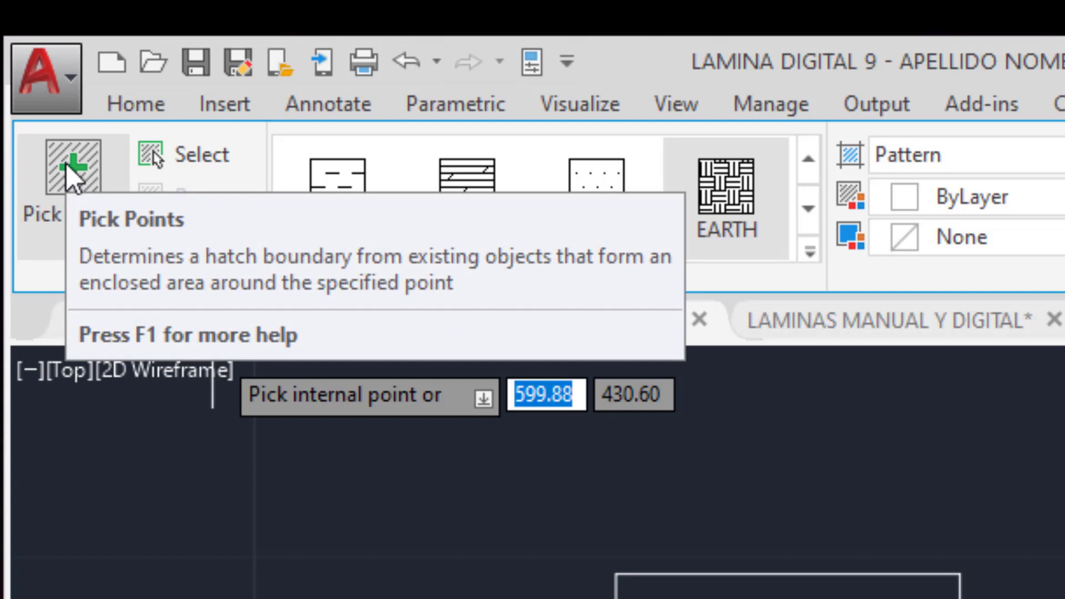
pyautogui.click(62, 171)
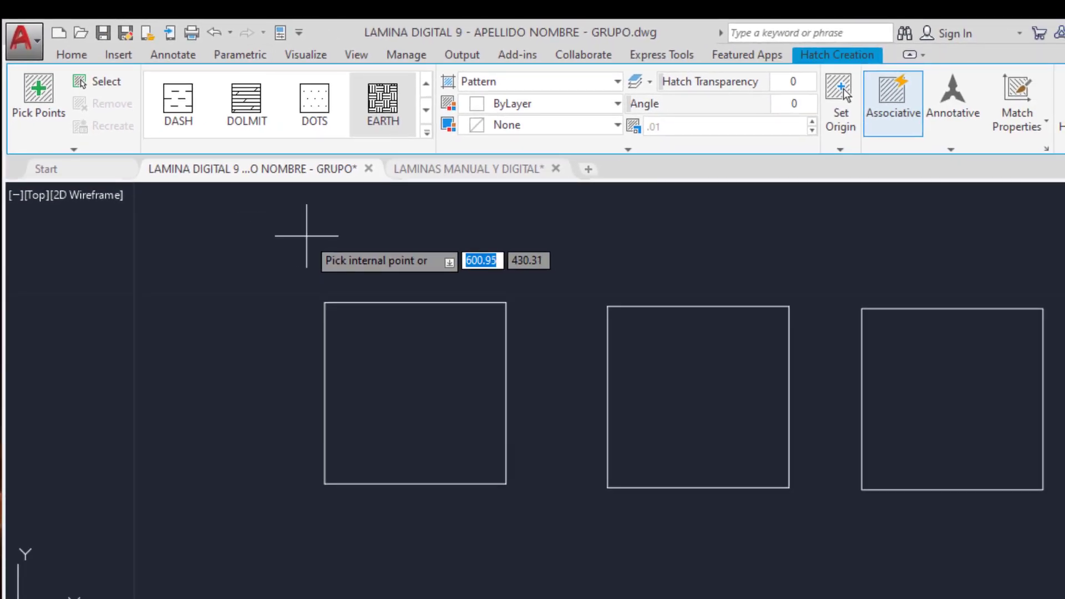
pyautogui.click(799, 598)
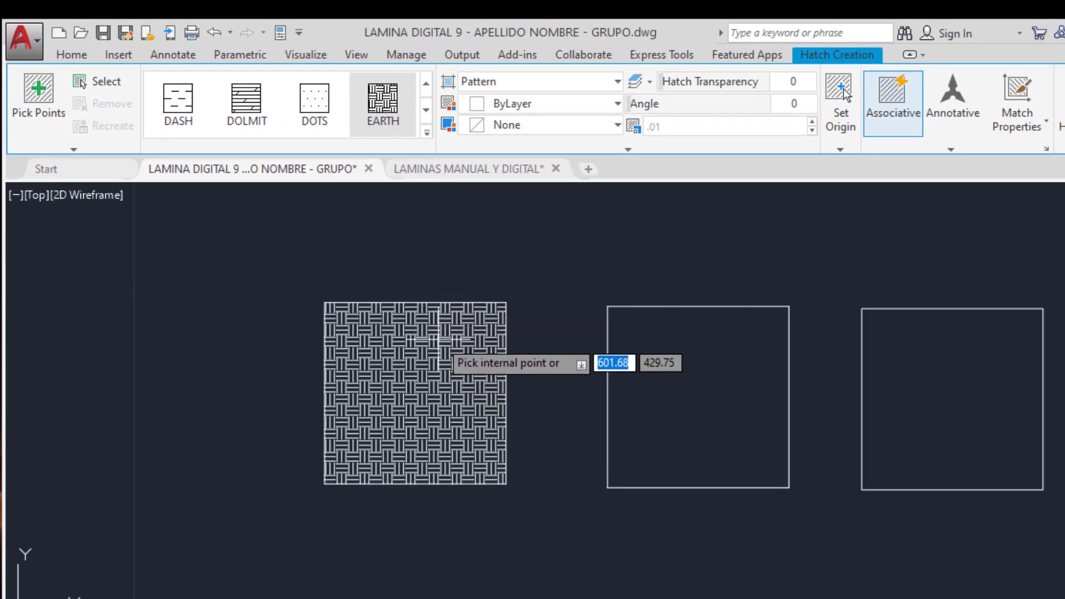
pyautogui.click(415, 395)
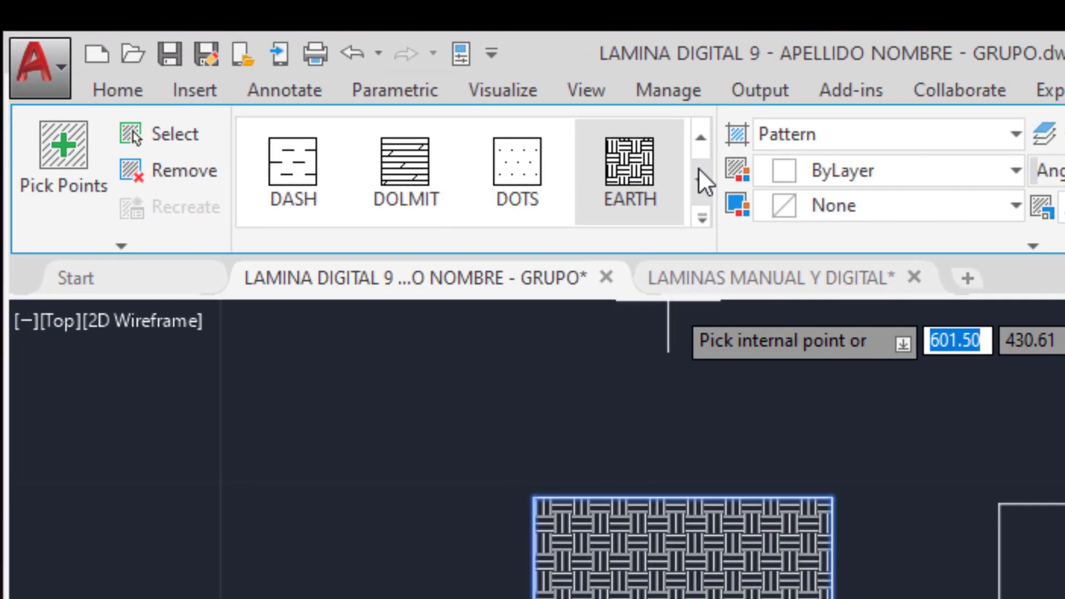
# Browse the available hatch patterns between SOLID and EARTH
pyautogui.click(425, 111)
pyautogui.click(698, 143)
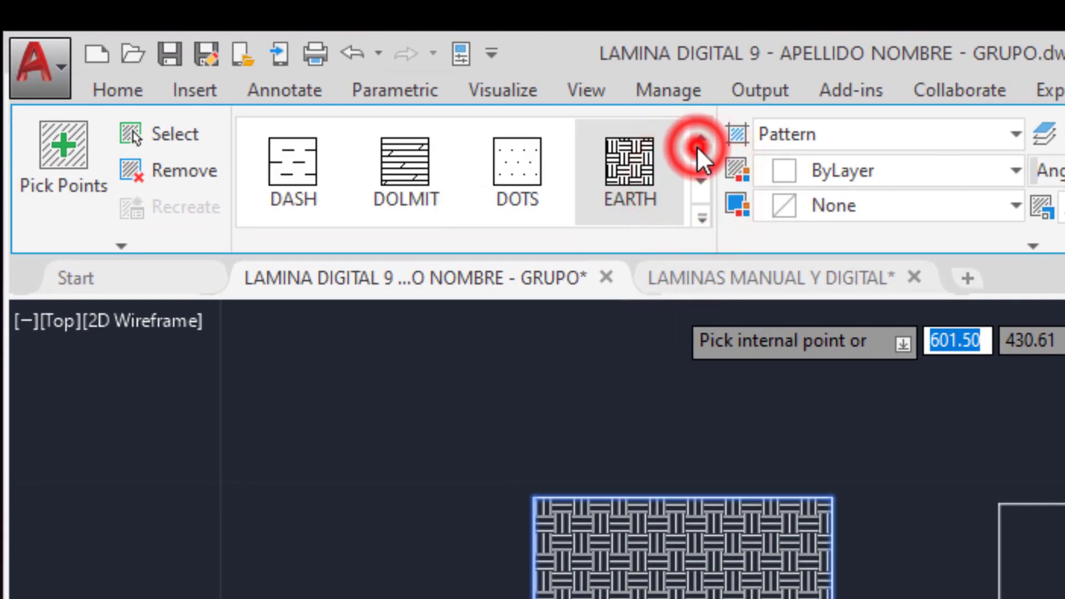
pyautogui.click(698, 143)
pyautogui.click(700, 142)
pyautogui.click(700, 141)
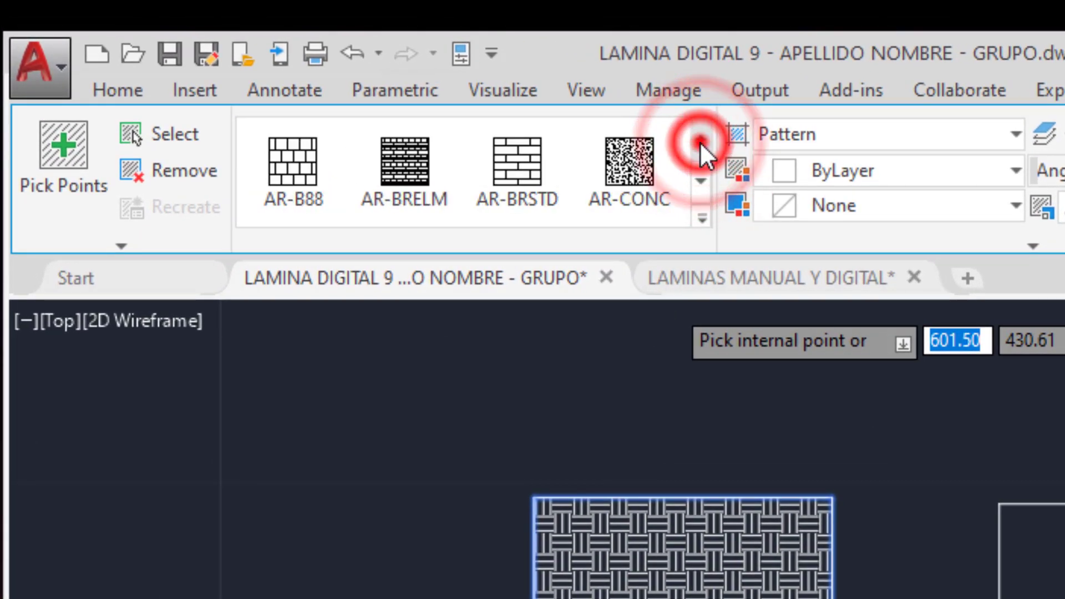
pyautogui.click(700, 142)
pyautogui.click(700, 138)
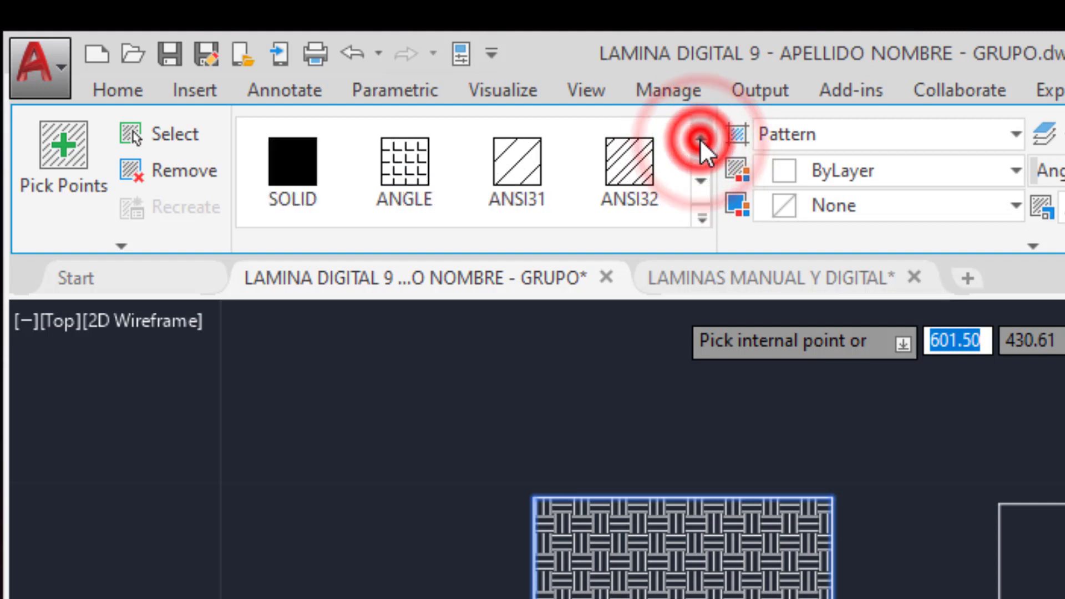
pyautogui.click(698, 182)
pyautogui.click(698, 186)
pyautogui.click(699, 183)
pyautogui.click(698, 183)
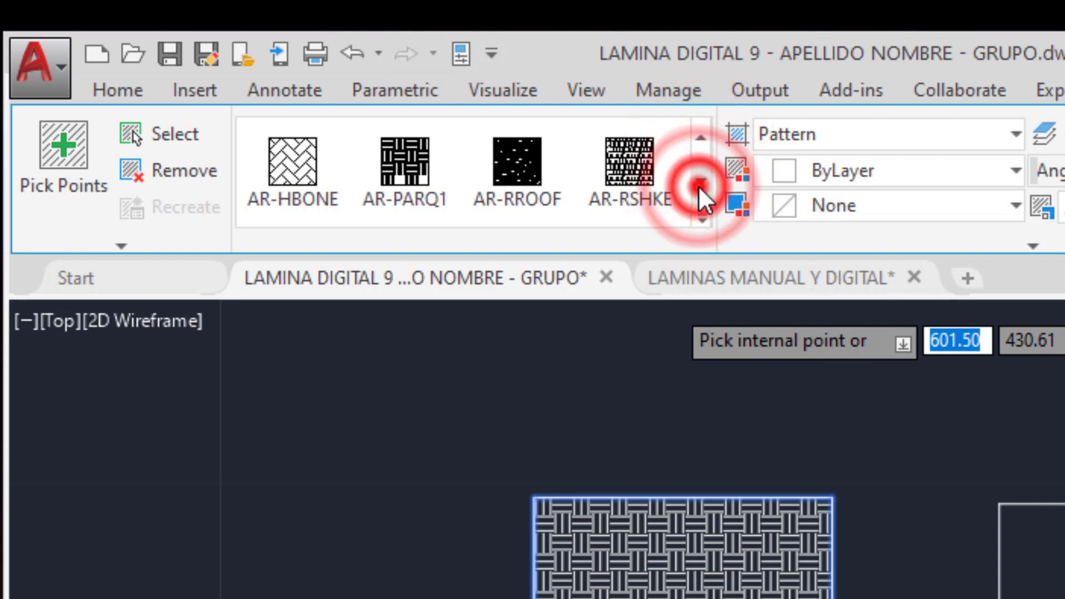
pyautogui.click(698, 183)
pyautogui.click(699, 183)
# Change the first square's hatch pattern to ANSI31
pyautogui.click(697, 138)
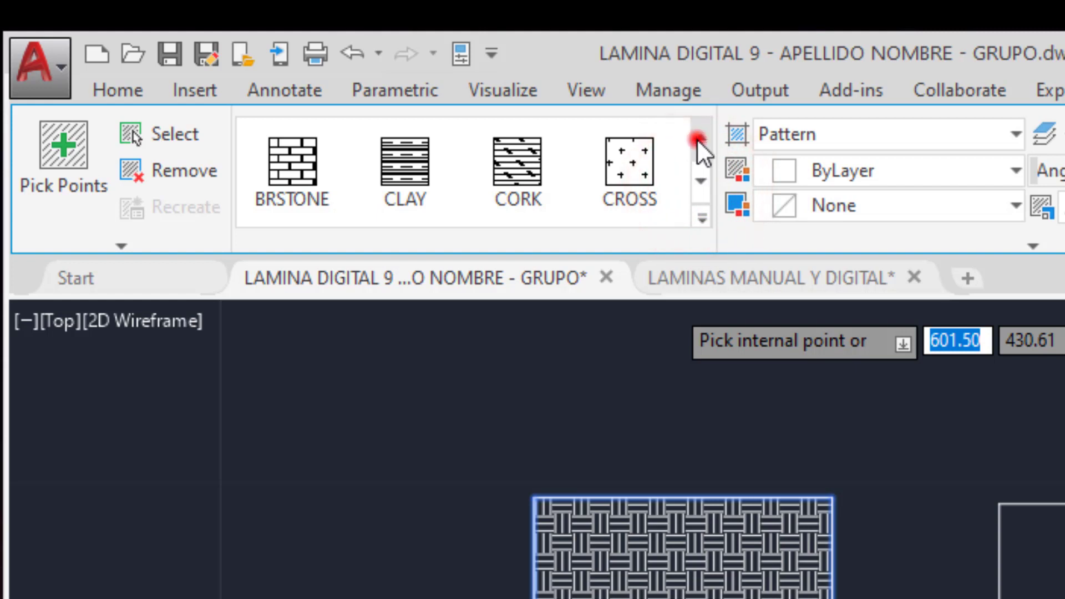
pyautogui.click(697, 139)
pyautogui.click(696, 139)
pyautogui.click(696, 138)
pyautogui.click(696, 139)
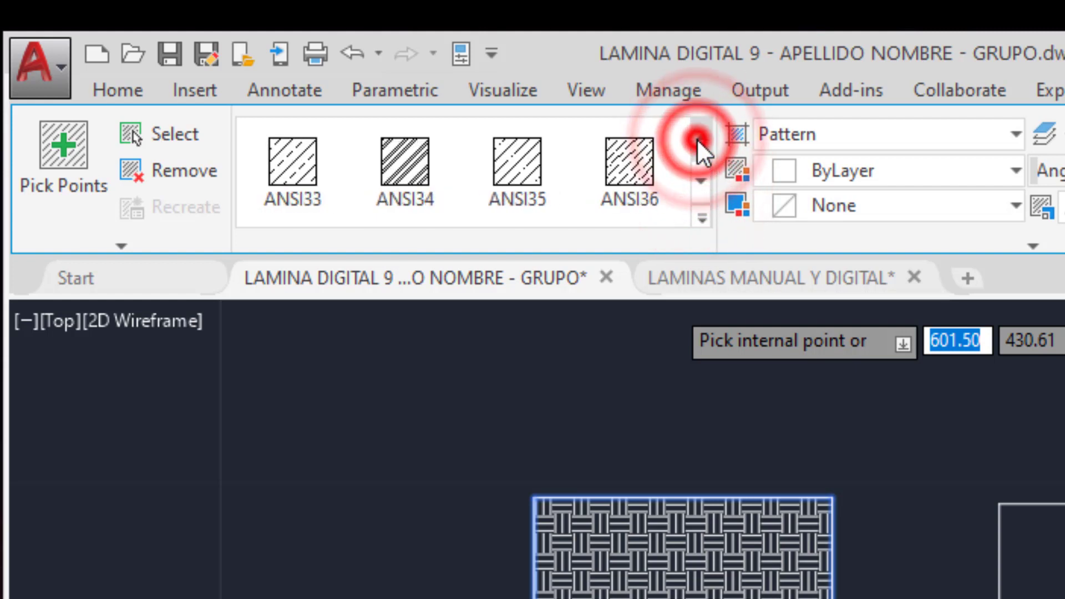
pyautogui.click(697, 139)
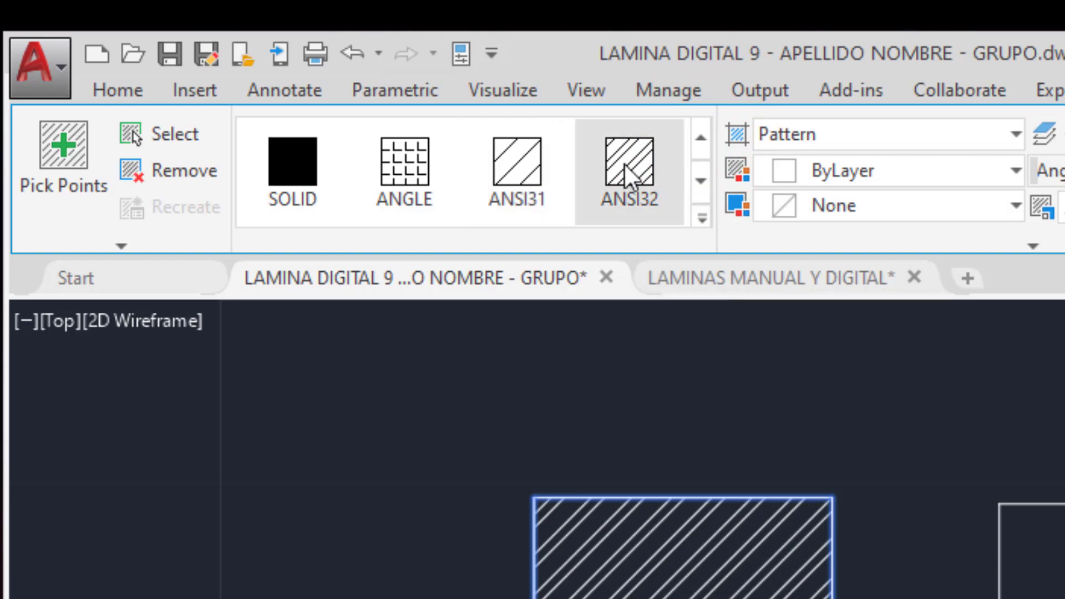
pyautogui.click(528, 162)
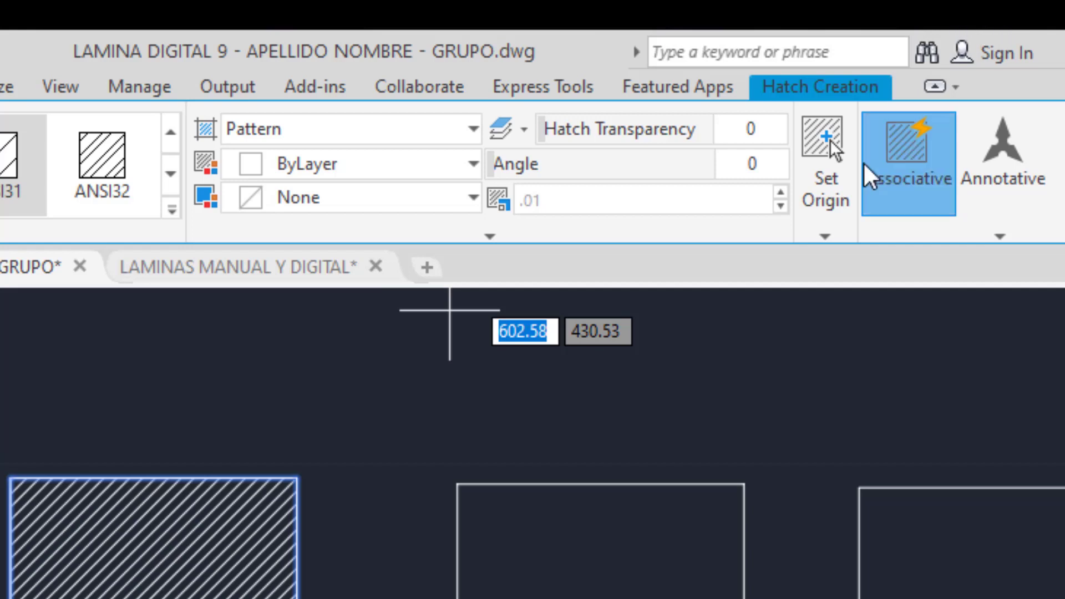
# Try a hatch pattern scale of .005 for the first square and set it back to .01
pyautogui.click(743, 198)
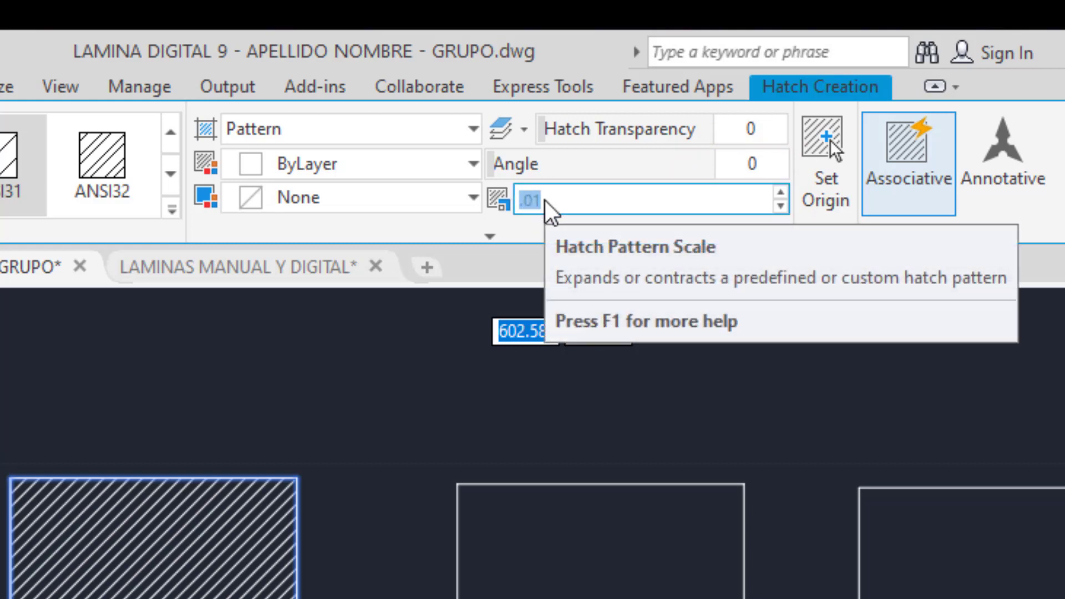
pyautogui.press('BackSpace')
pyautogui.write('.005')
pyautogui.press('BackSpace')
pyautogui.press('BackSpace')
pyautogui.write('1')
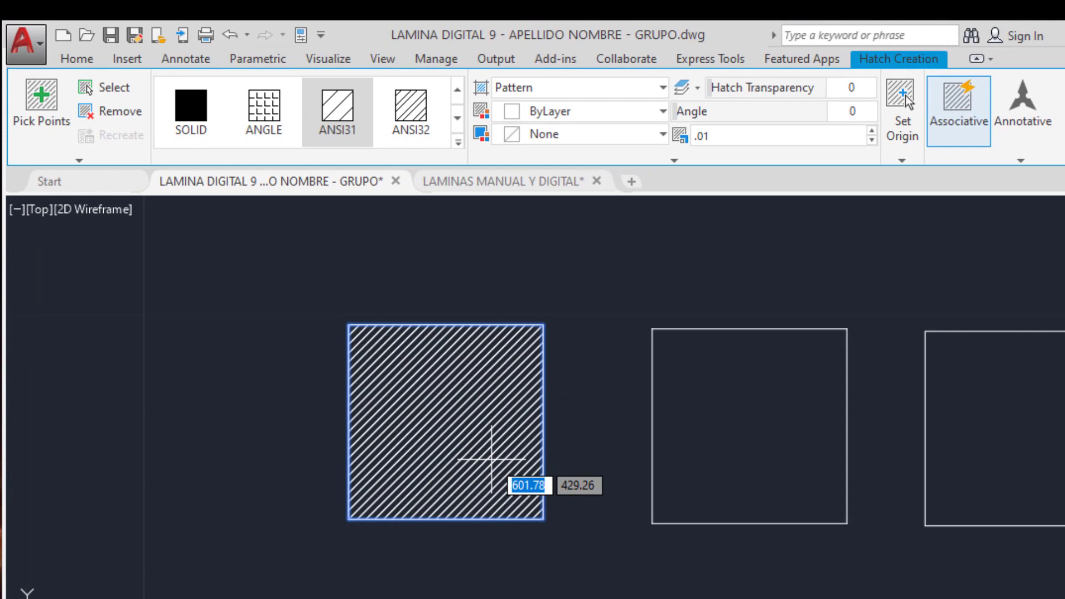
# Set the first square's hatch pattern scale to .05
pyautogui.click(714, 139)
pyautogui.write('.05')
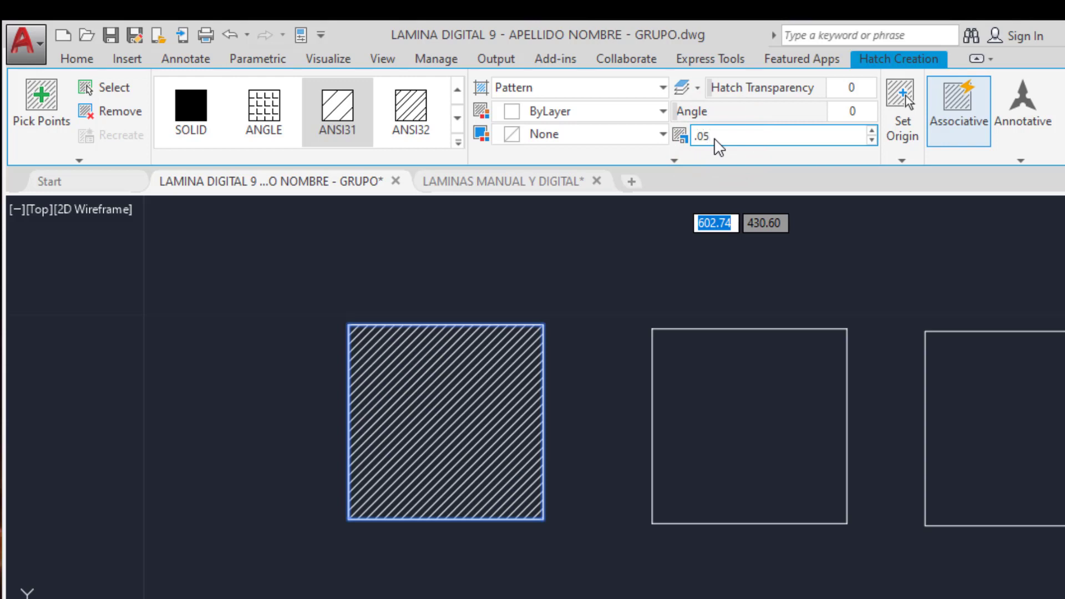
pyautogui.press('Return')
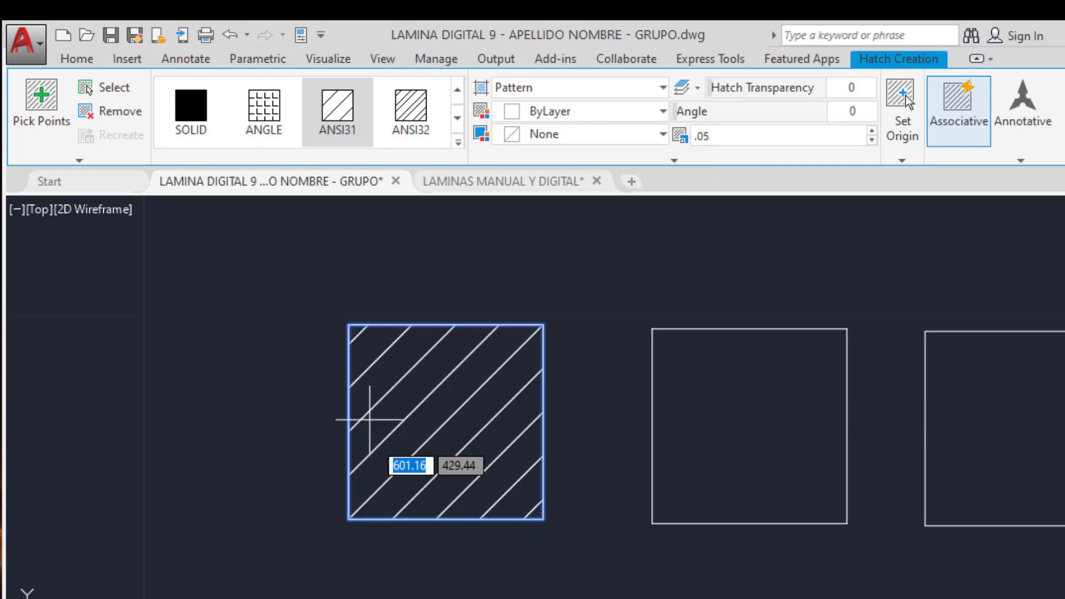
# Try a hatch pattern scale of 1 for the first square
pyautogui.click(714, 136)
pyautogui.write('1')
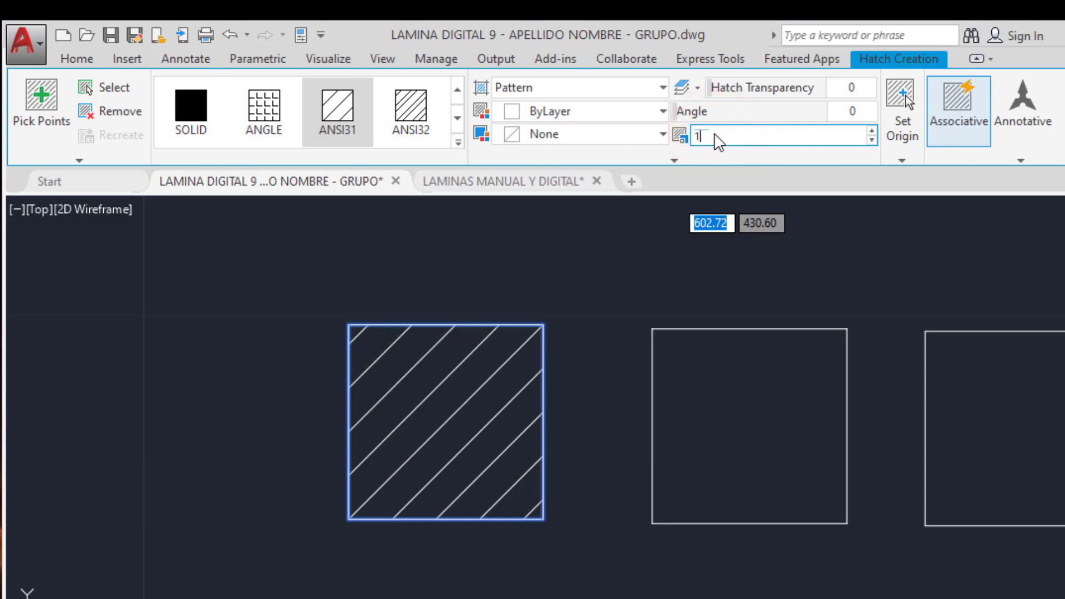
pyautogui.press('Return')
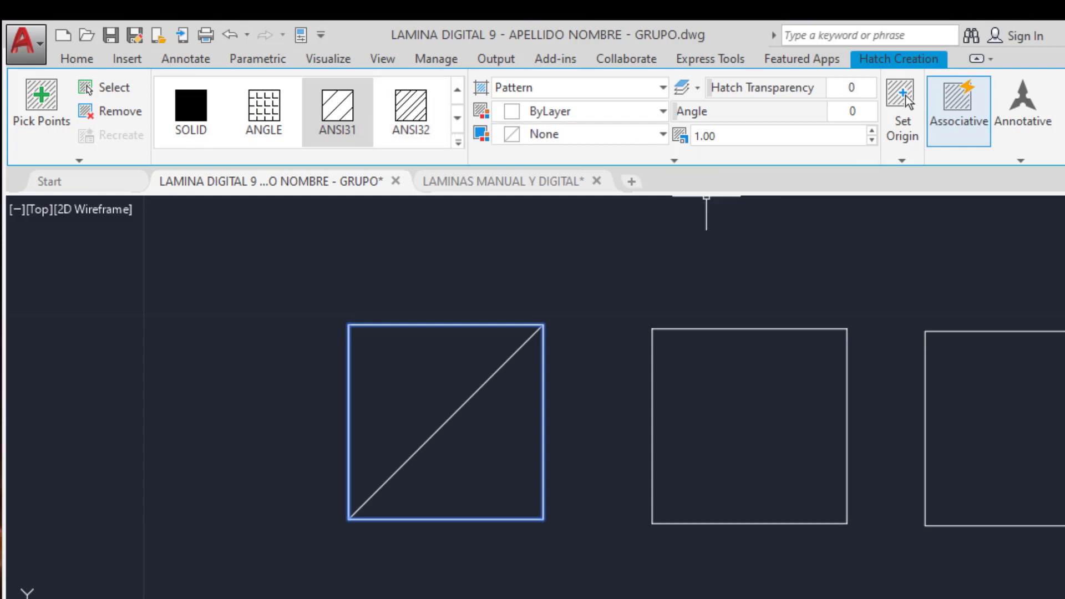
# Set the first square's hatch pattern scale to .005
pyautogui.click(725, 136)
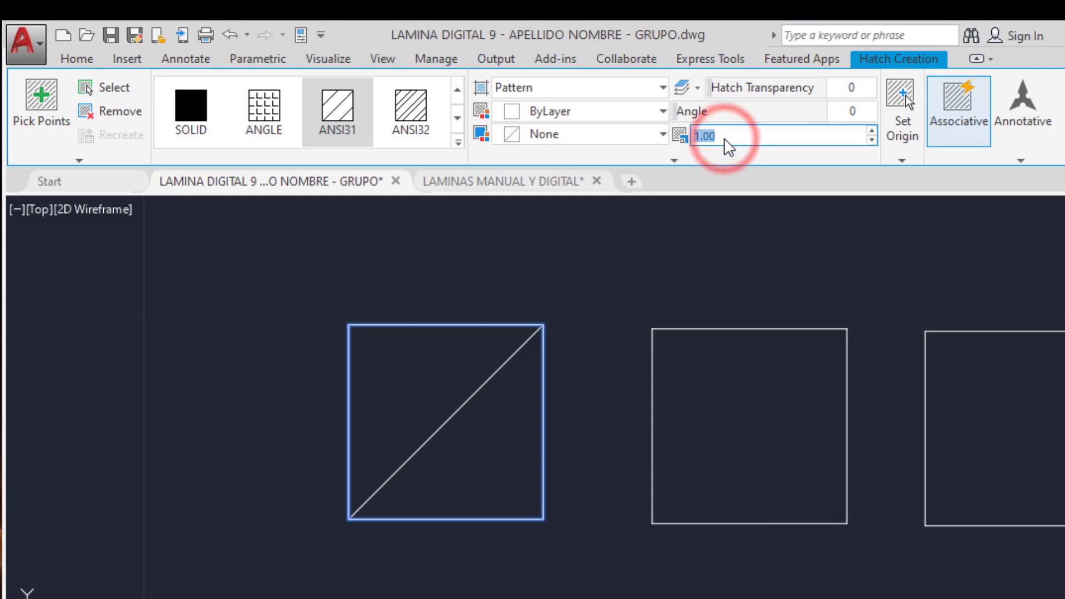
pyautogui.write('.')
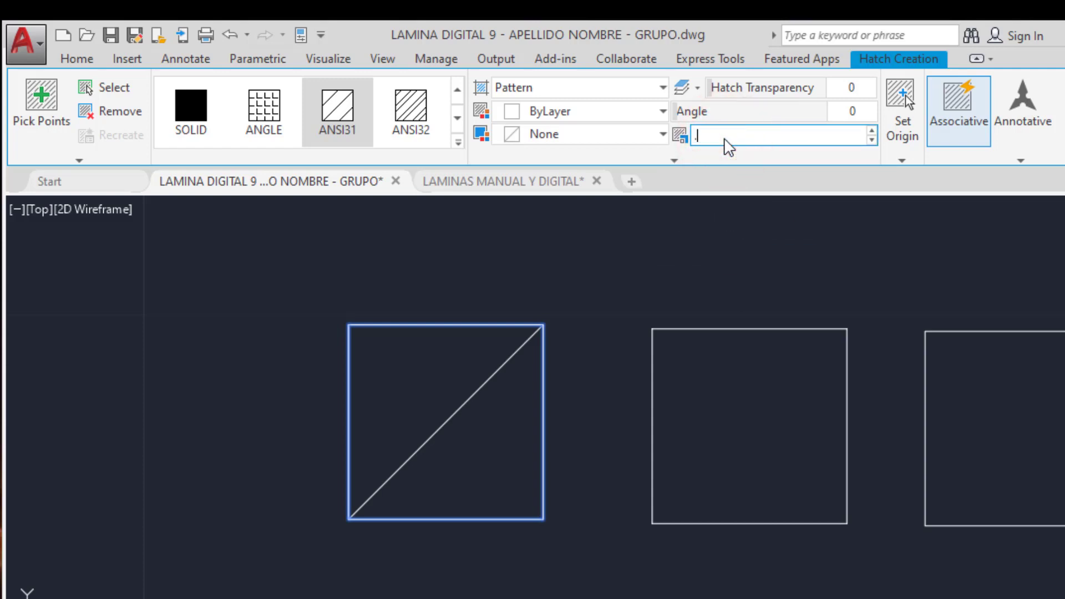
pyautogui.write('005')
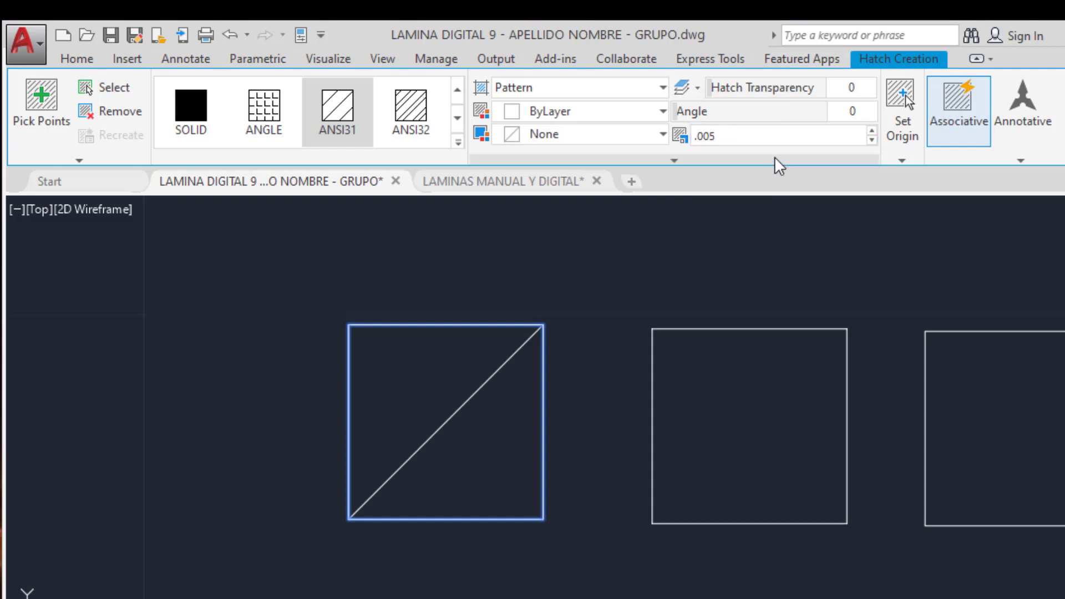
pyautogui.click(673, 265)
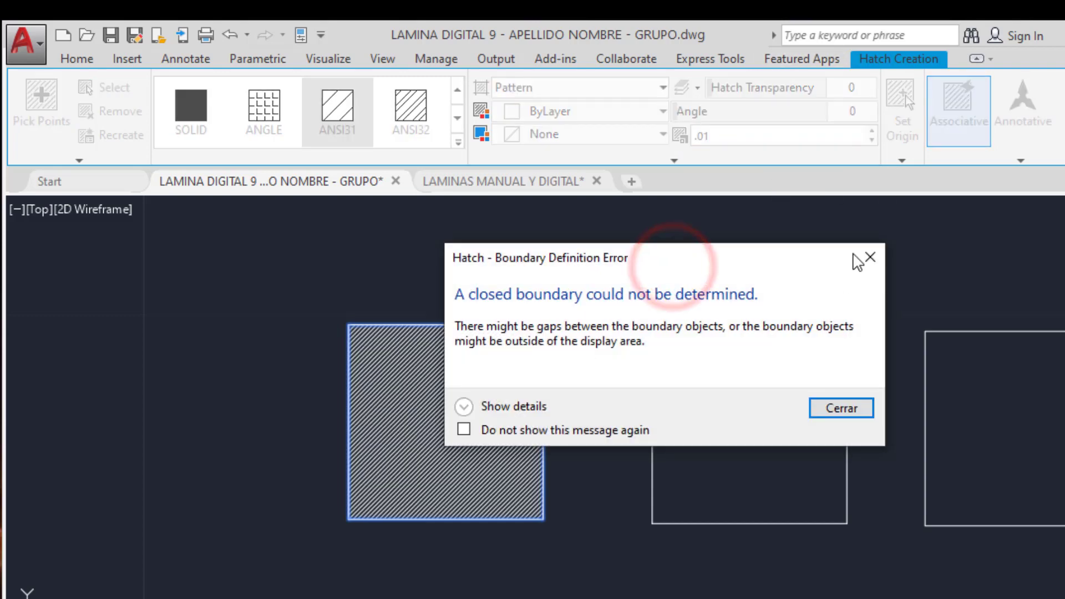
pyautogui.click(868, 254)
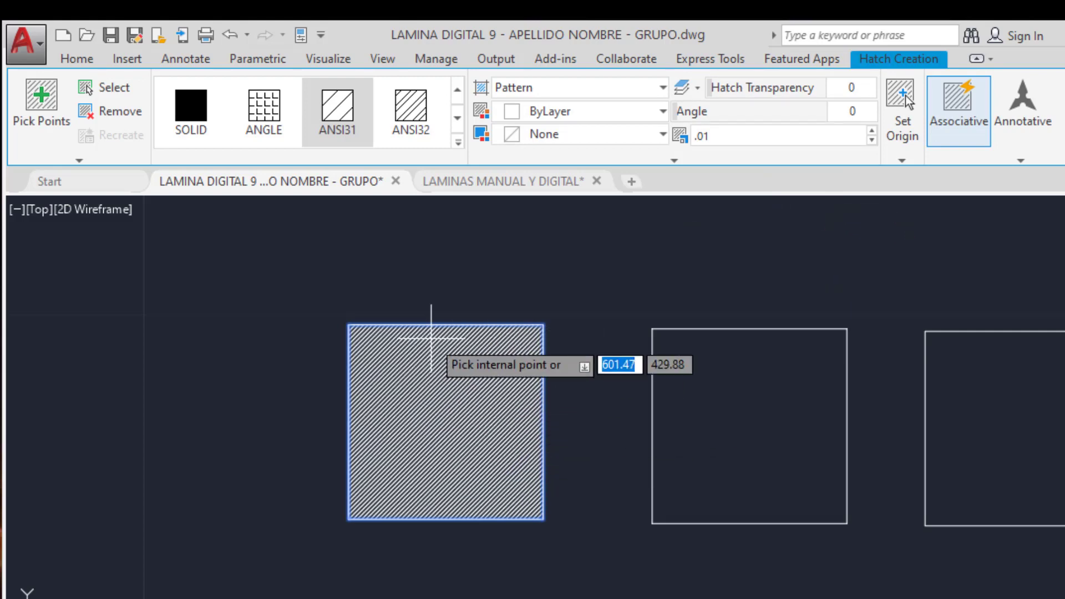
# Check the line density of the first square's ANSI31 hatch up close and finish the hatch
pyautogui.scroll(2, 433, 424)
pyautogui.scroll(4, 430, 424)
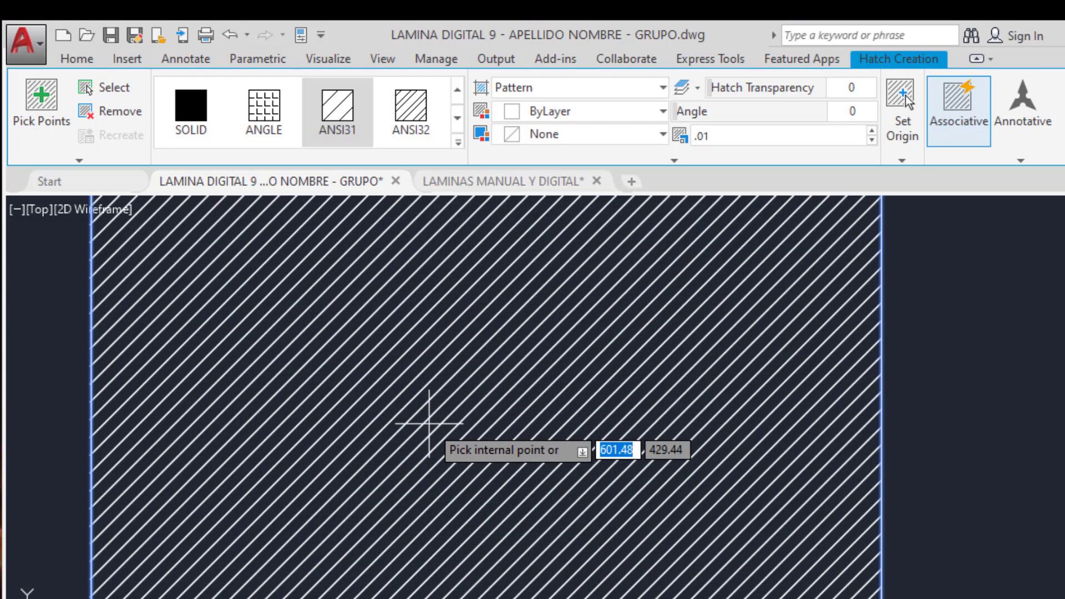
pyautogui.scroll(-6, 475, 507)
pyautogui.scroll(5, 475, 507)
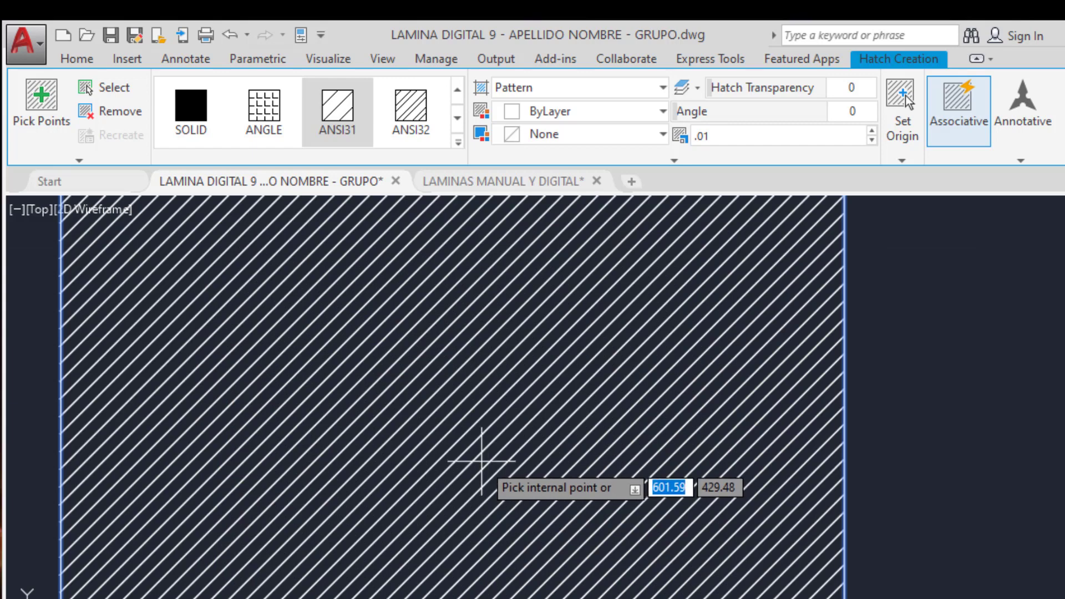
pyautogui.scroll(-4, 482, 461)
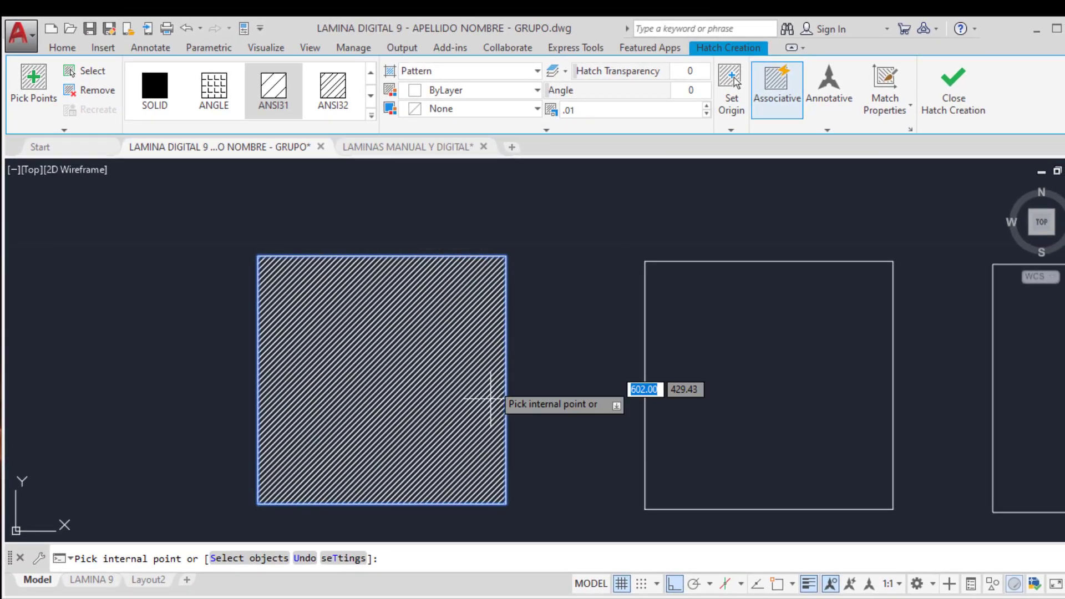
pyautogui.click(964, 77)
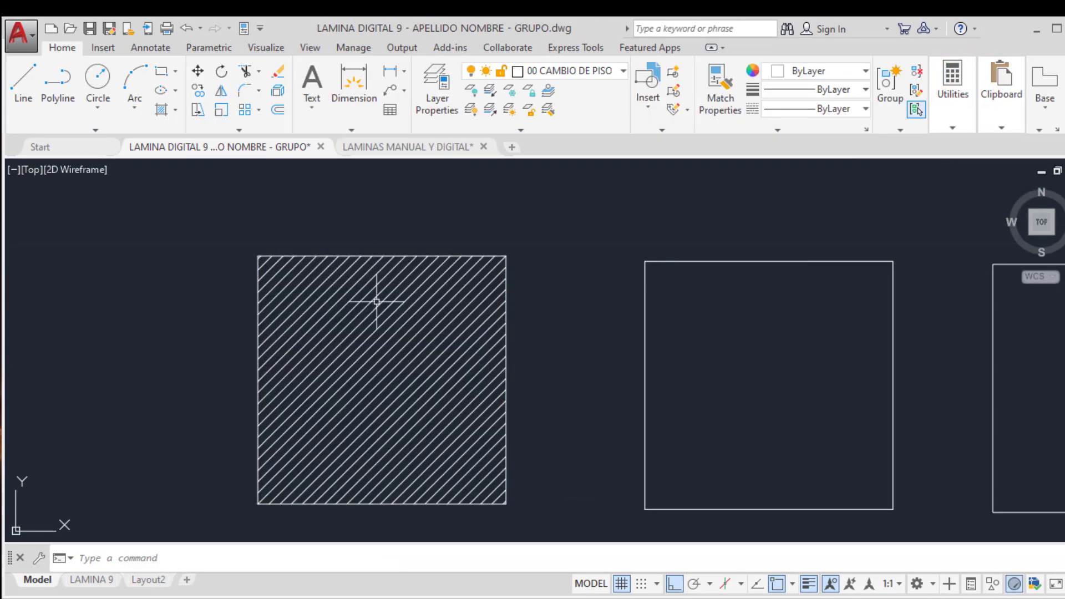
# Examine the finished hatch in the first square and the three concentric circles beside it
pyautogui.scroll(-4, 389, 363)
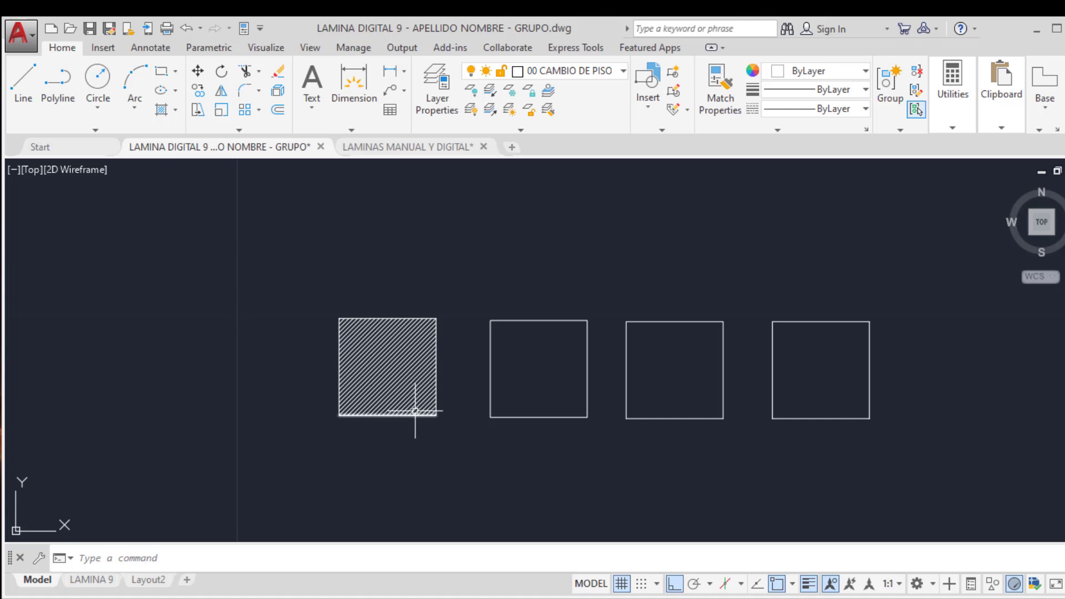
pyautogui.scroll(4, 415, 410)
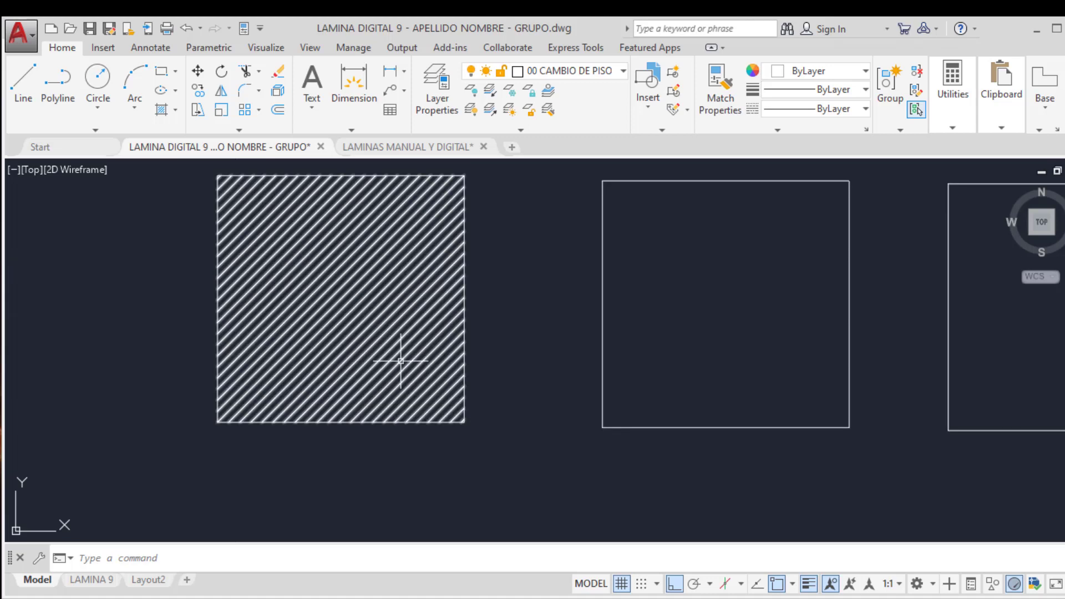
pyautogui.click(397, 342)
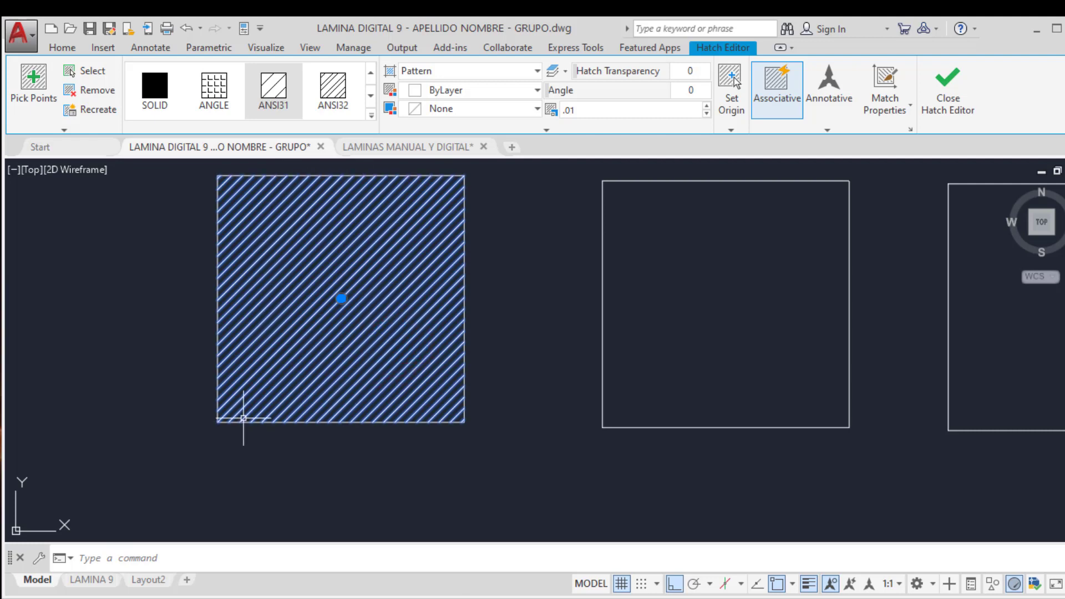
pyautogui.press('Escape')
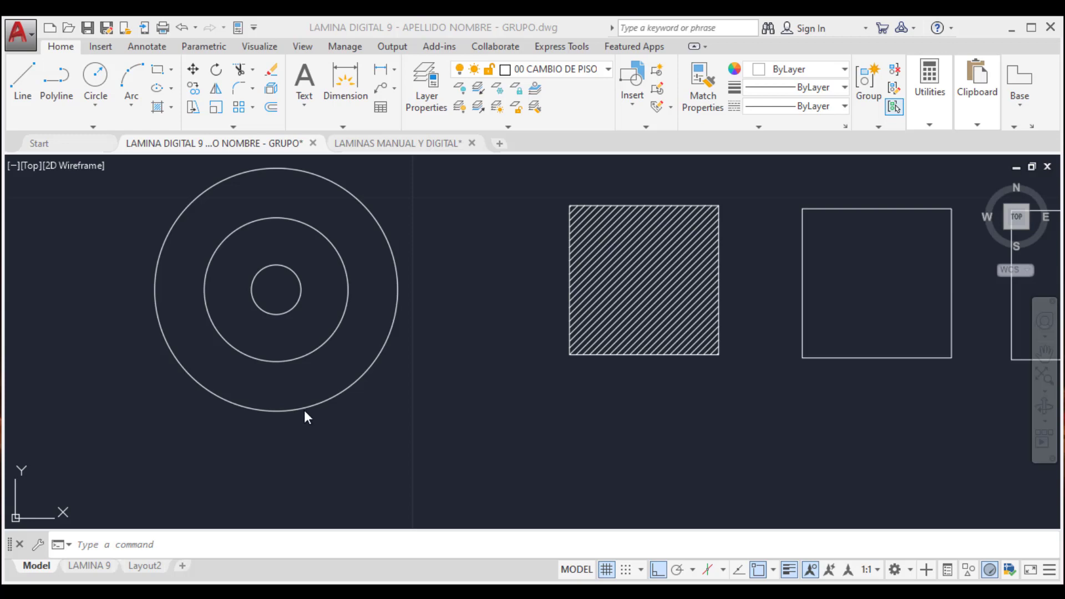
pyautogui.scroll(-2, 328, 401)
pyautogui.scroll(4, 248, 363)
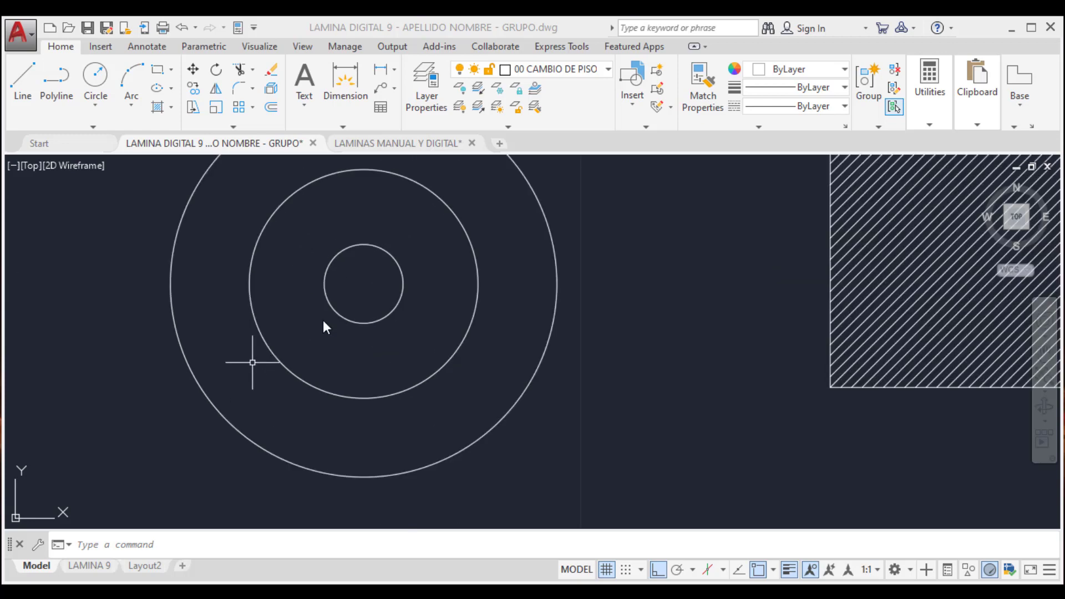
pyautogui.scroll(-2, 315, 367)
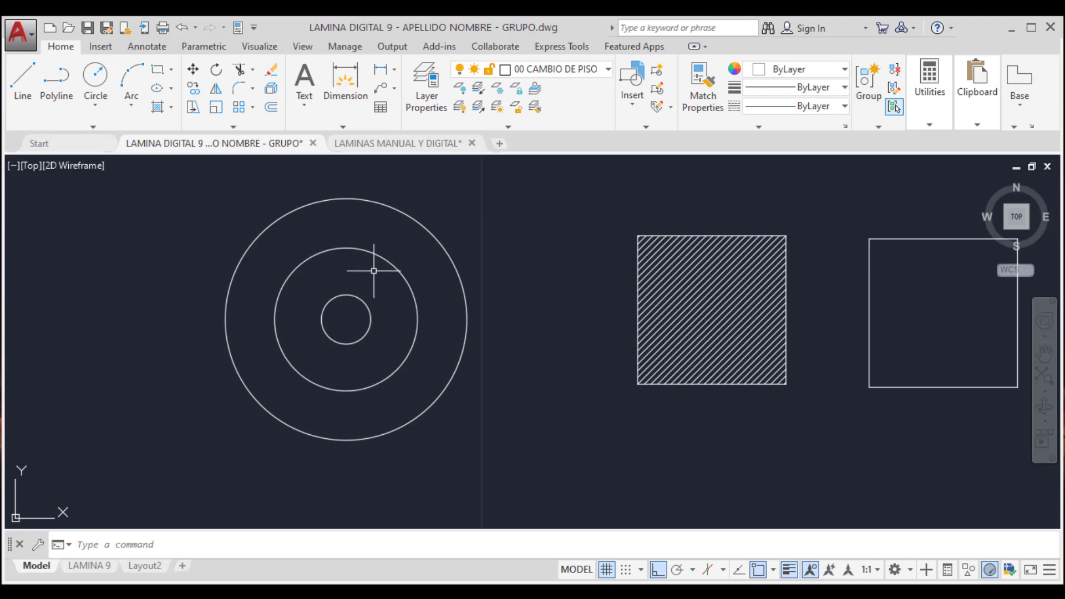
# Start a new ANSI31 hatch and fill the second square by selecting its four edges as boundary objects
pyautogui.write('H')
pyautogui.press('Return')
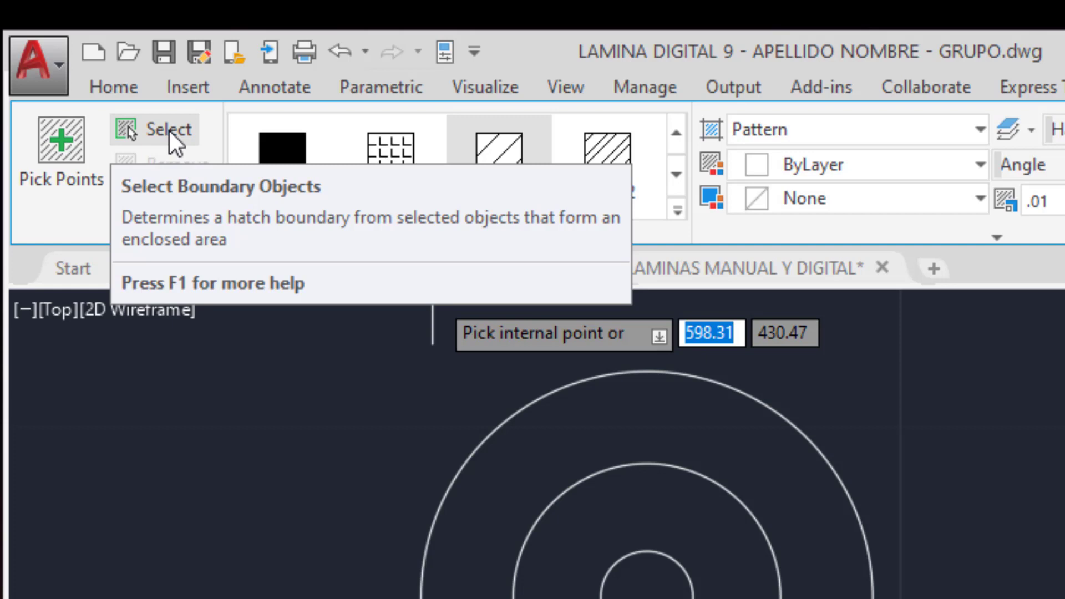
pyautogui.scroll(-4, 579, 598)
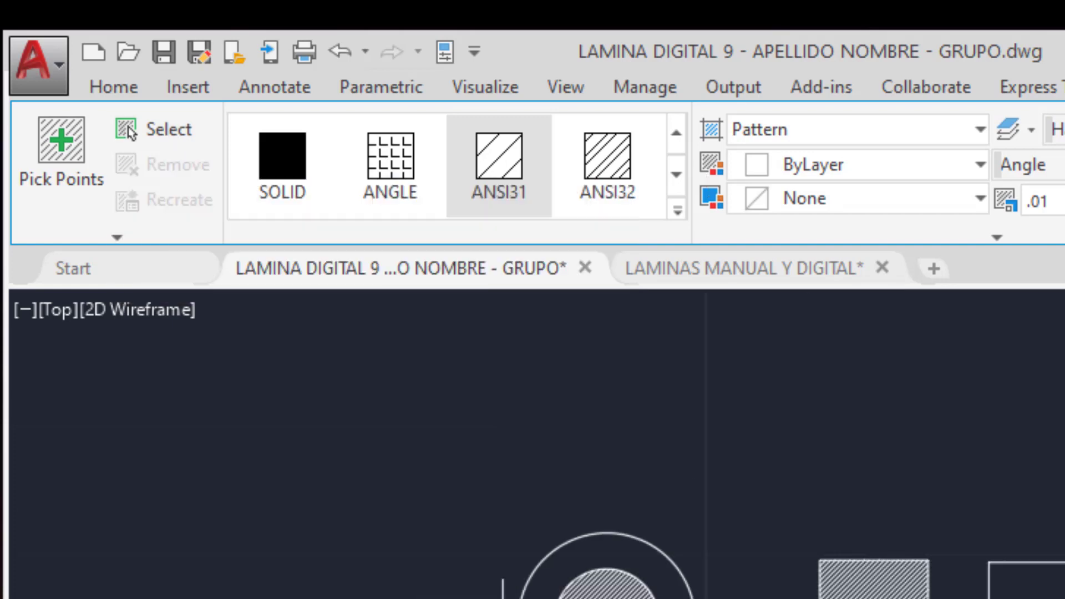
pyautogui.scroll(2, 1008, 513)
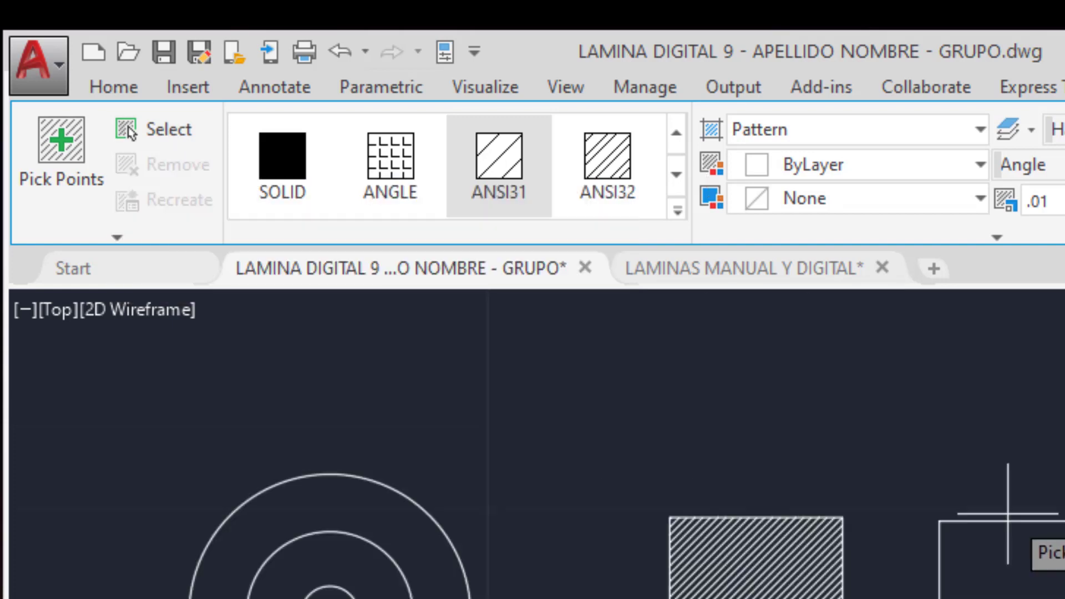
pyautogui.click(168, 129)
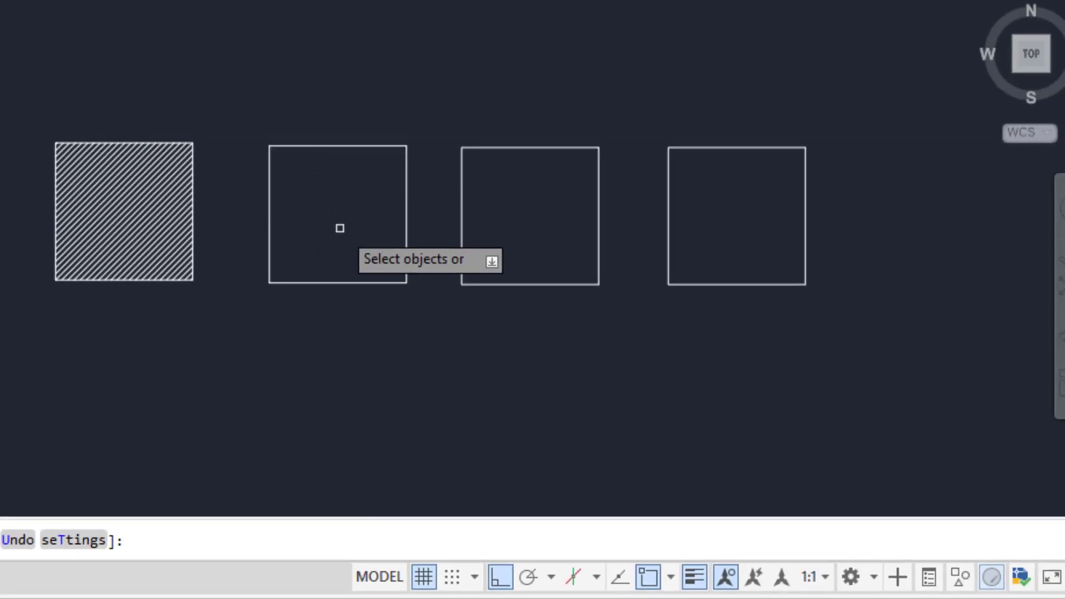
pyautogui.scroll(2, 373, 210)
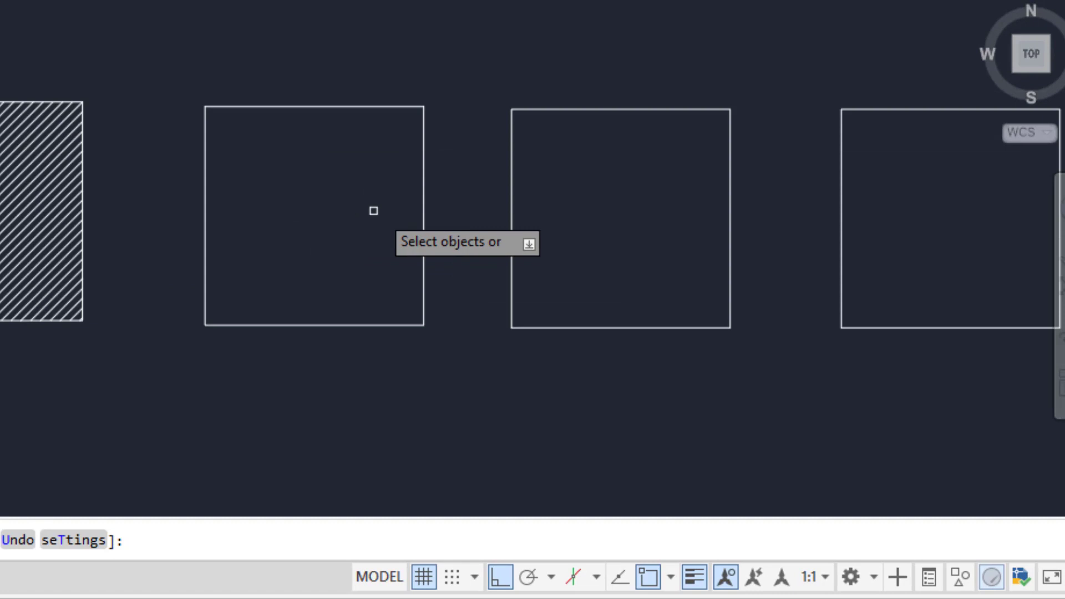
pyautogui.click(322, 108)
pyautogui.click(203, 157)
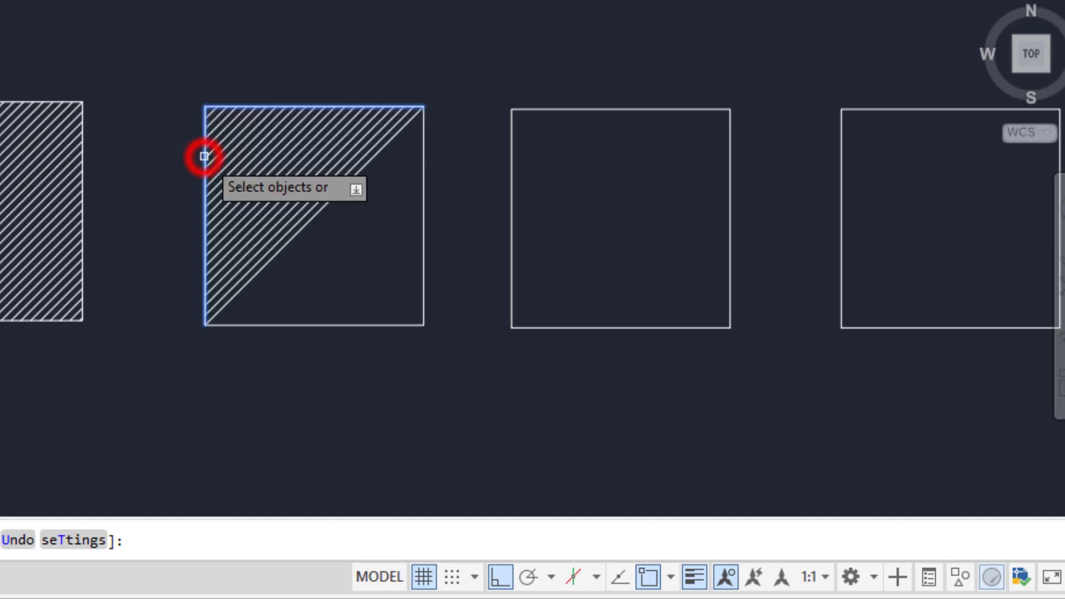
pyautogui.click(293, 326)
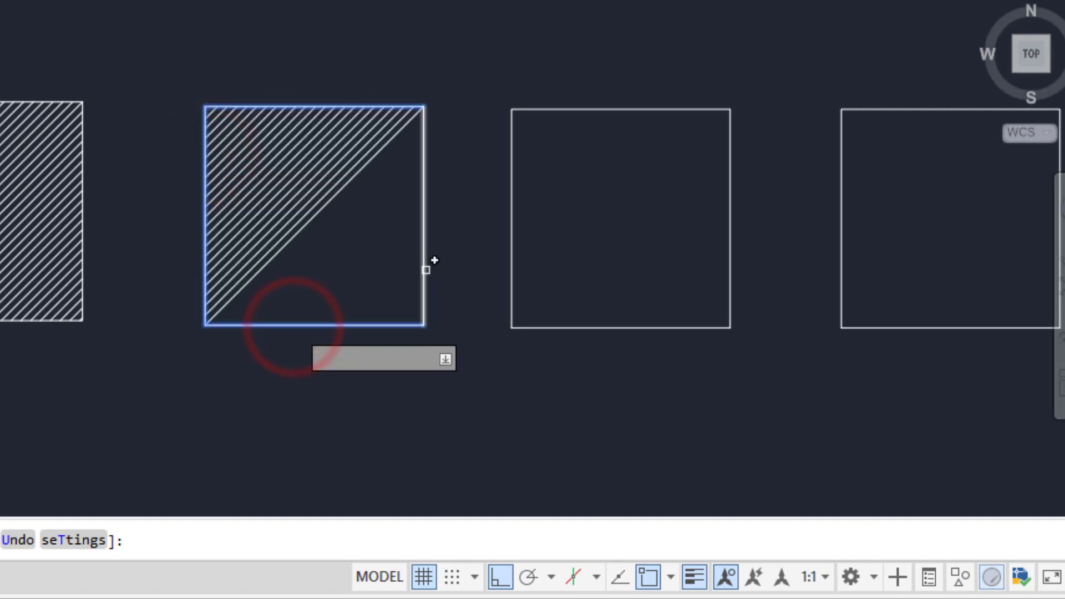
pyautogui.click(424, 268)
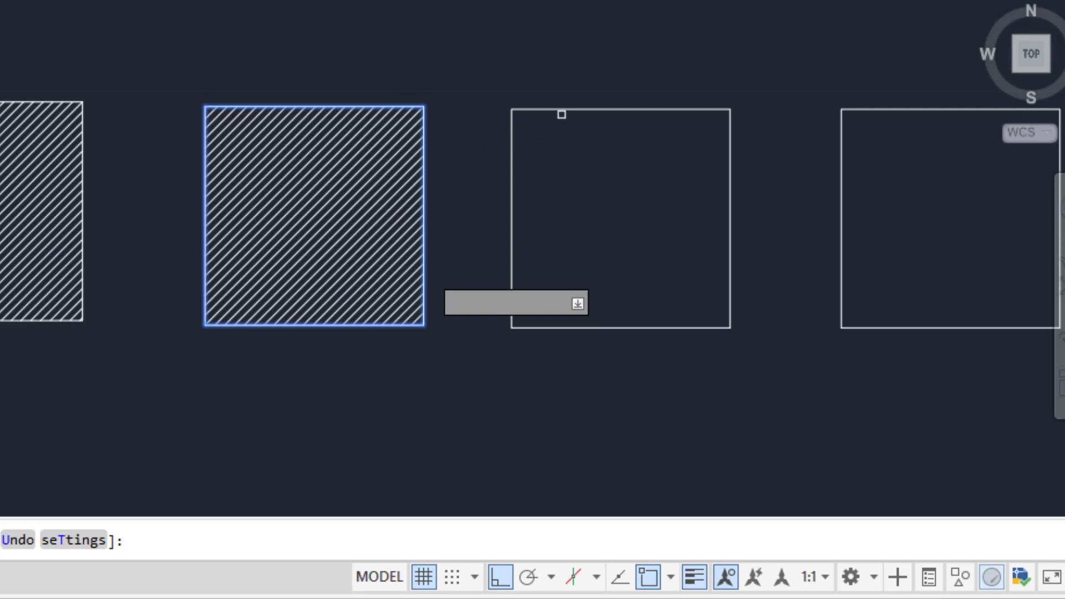
# Add the third square to the same hatch by selecting its four edges as boundary objects
pyautogui.click(562, 110)
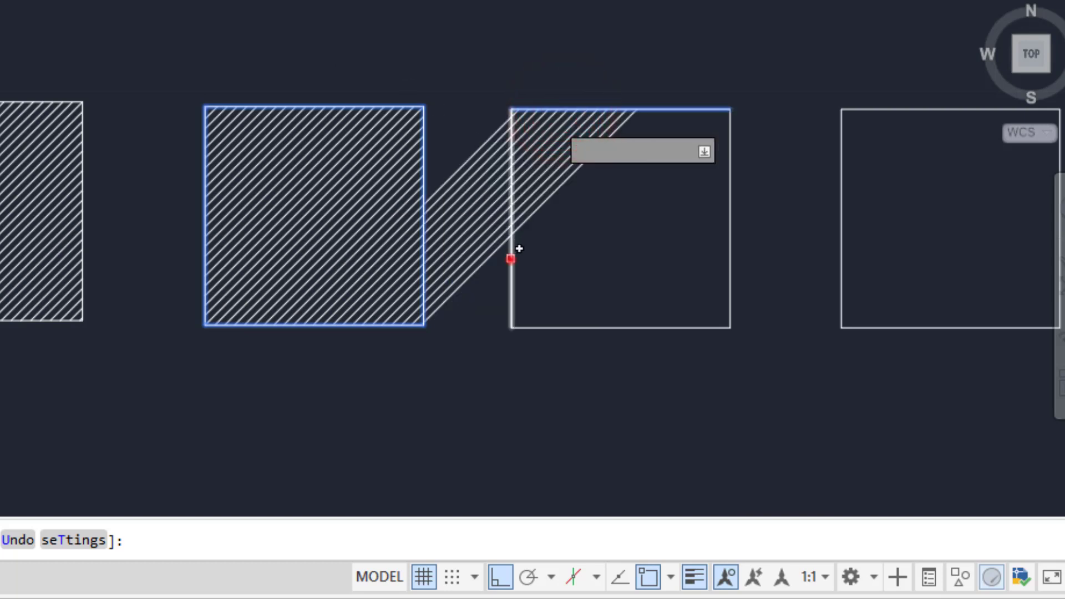
pyautogui.click(510, 258)
pyautogui.click(710, 328)
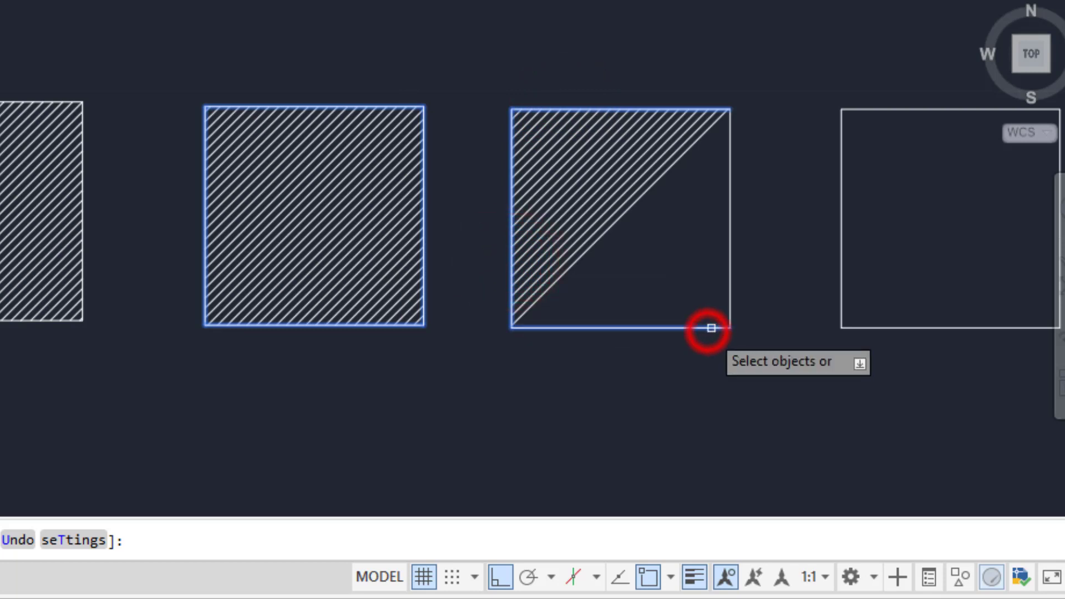
pyautogui.click(730, 292)
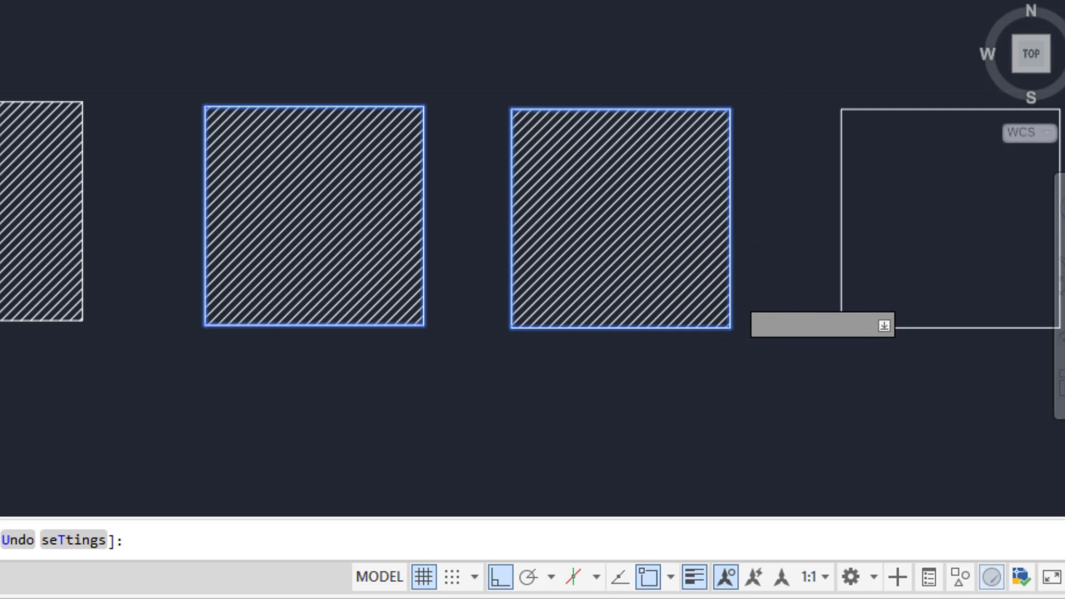
# Change the hatch of the second and third squares to the AR-B816C pattern with a scale of .005
pyautogui.click(340, 76)
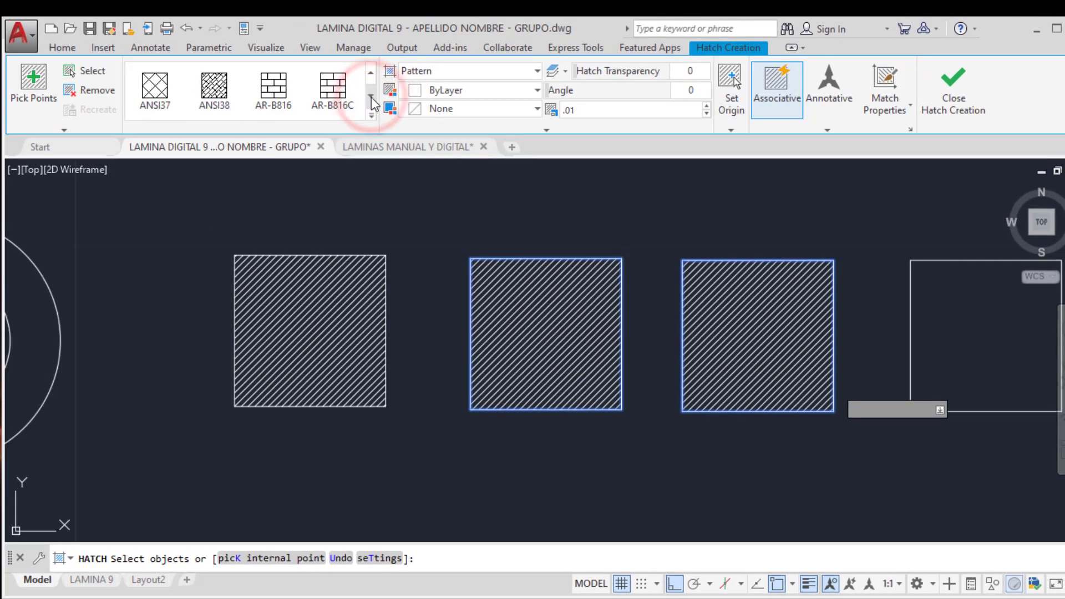
pyautogui.click(340, 94)
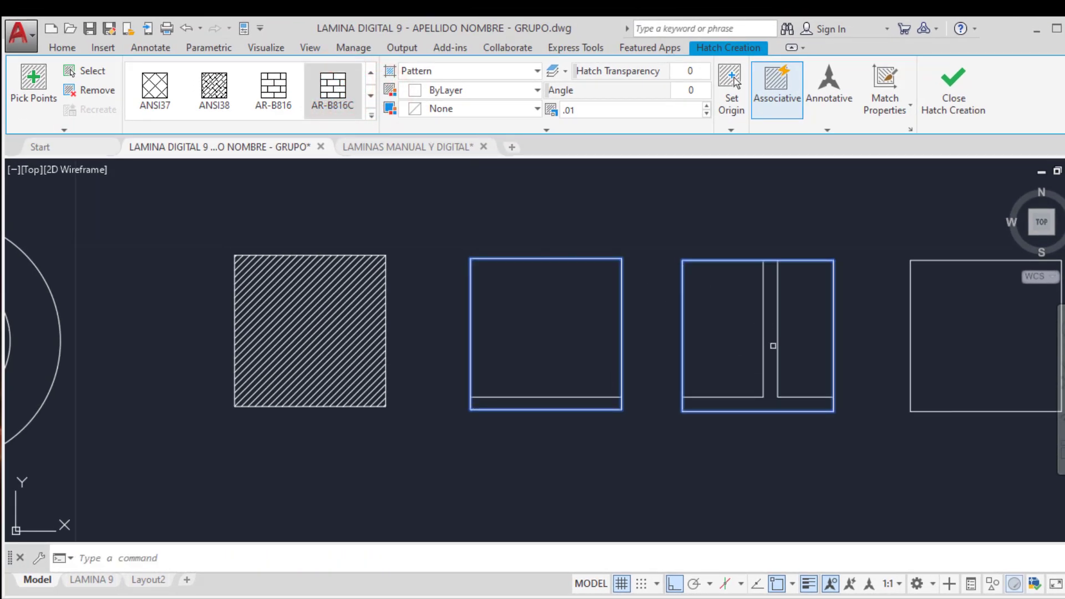
pyautogui.click(580, 113)
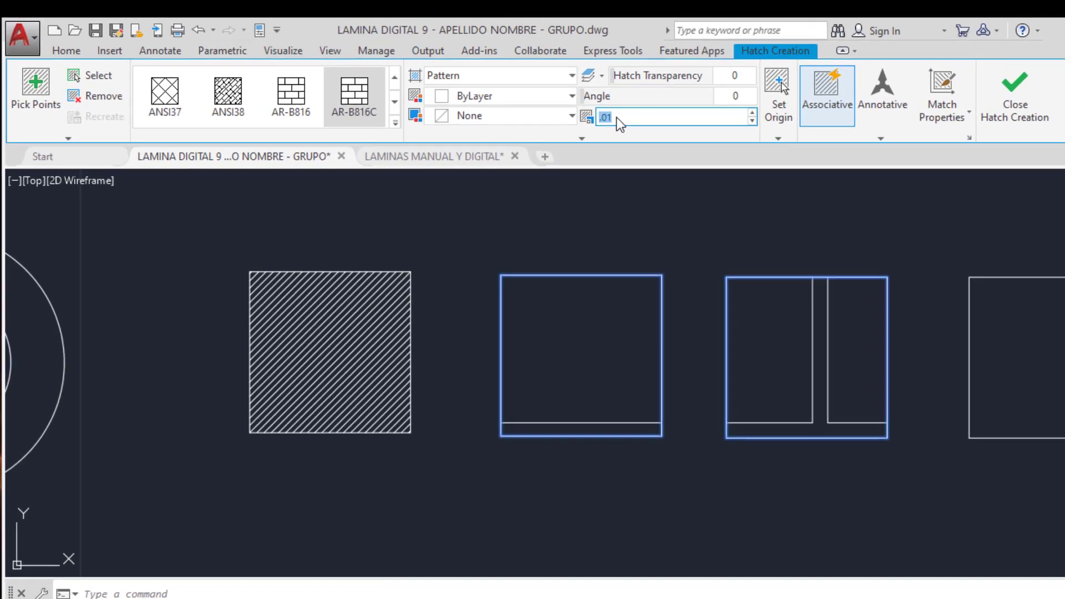
pyautogui.write('.0')
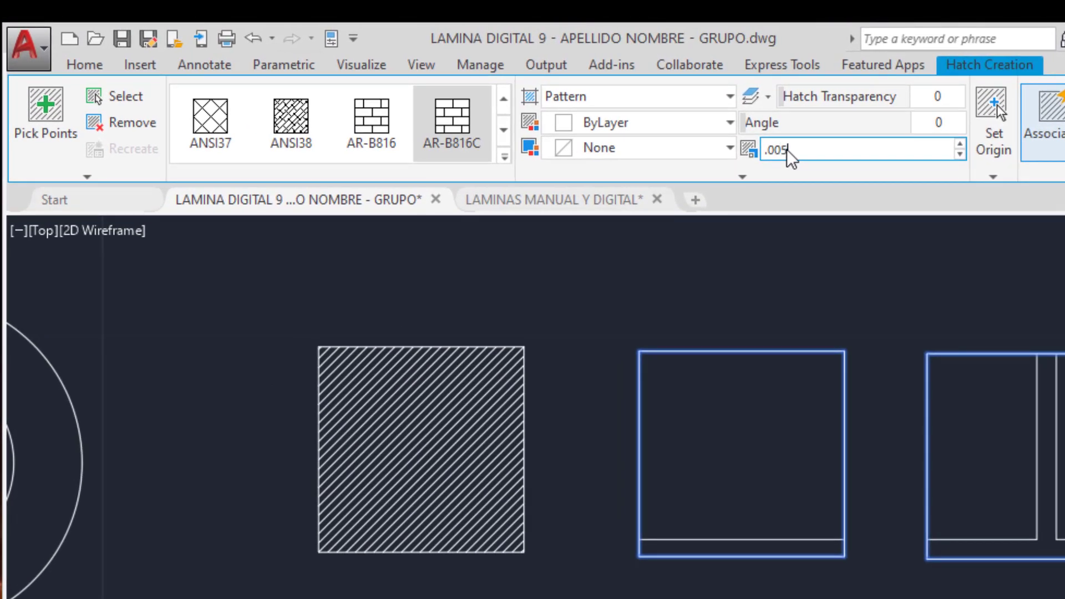
pyautogui.write('1')
# Try a scale of 1 for the AR-B816C hatch in the second and third squares
pyautogui.click(810, 155)
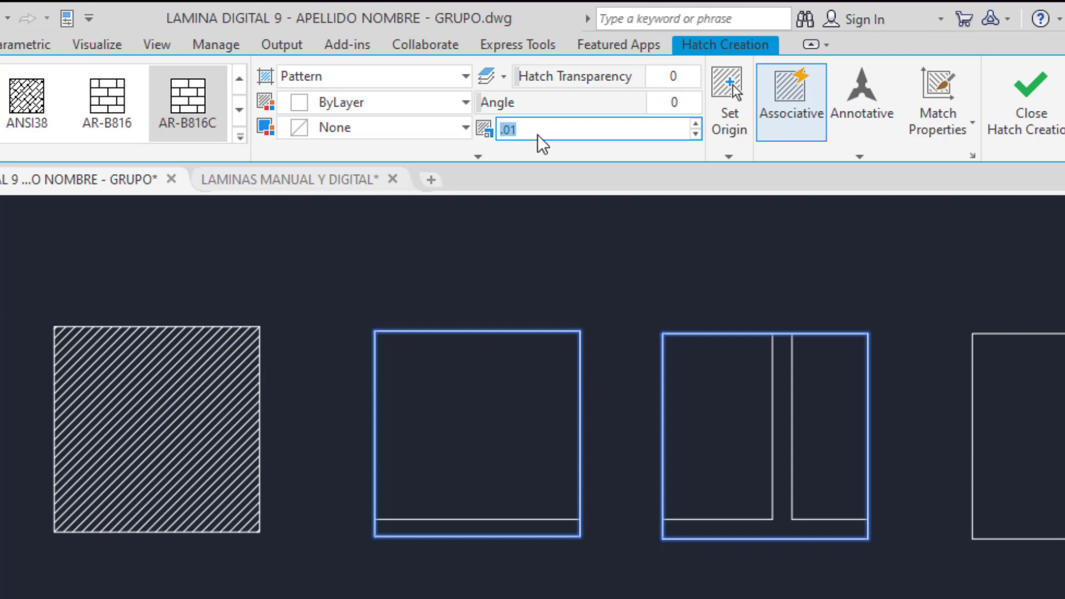
pyautogui.write('1')
pyautogui.press('Return')
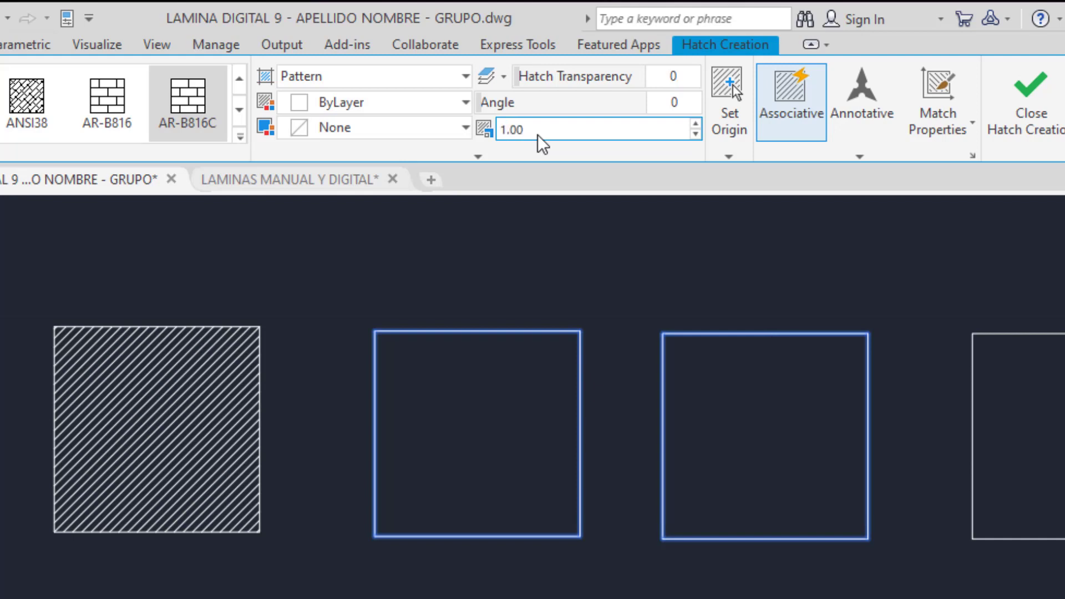
# Set the AR-B816C hatch scale in the second and third squares to .001
pyautogui.click(538, 135)
pyautogui.write('.001')
pyautogui.press('BackSpace')
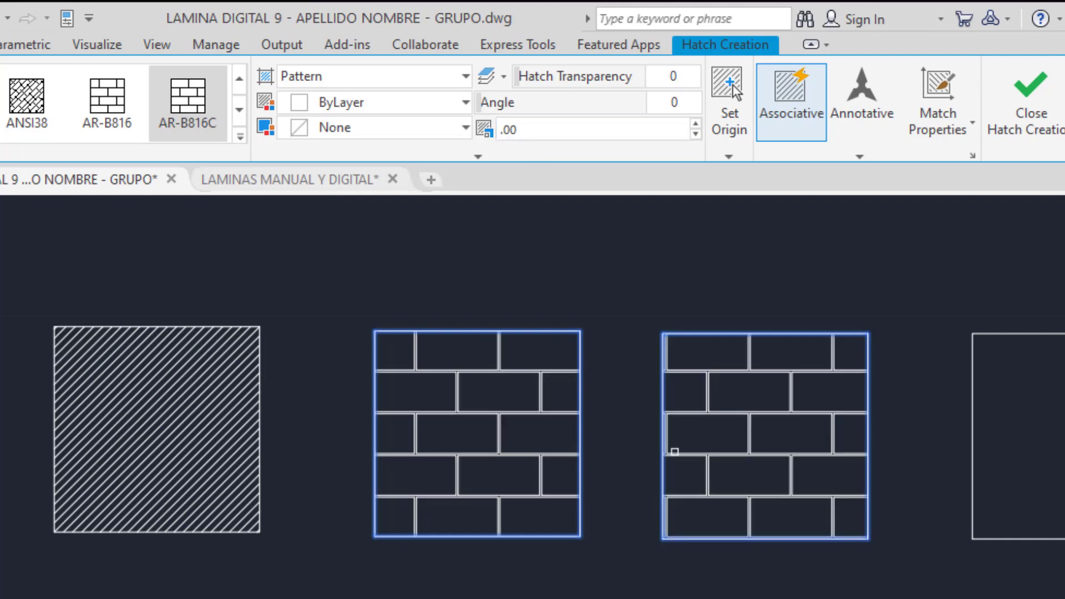
# Finish the AR-B816C brick hatch in the second and third squares and leave hatch creation
pyautogui.click(646, 560)
pyautogui.click(649, 566)
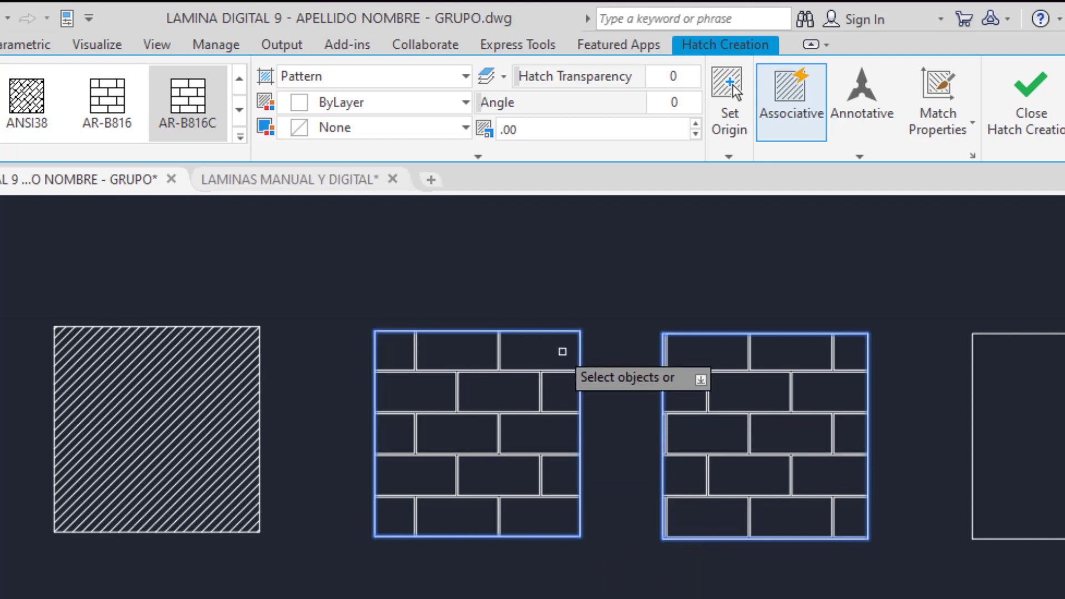
pyautogui.scroll(2, 497, 456)
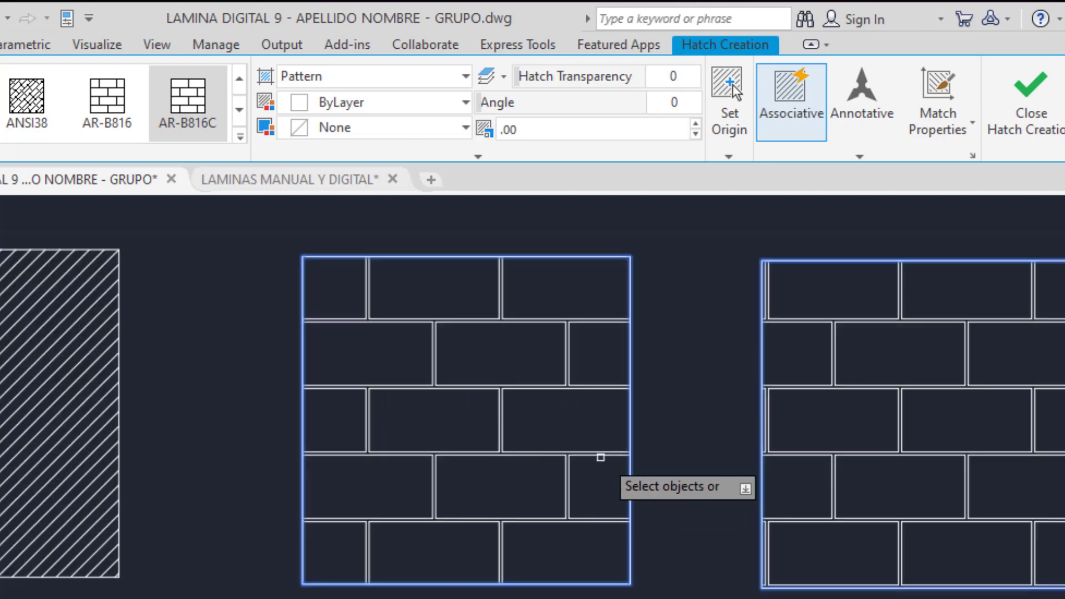
pyautogui.moveTo(566, 480); pyautogui.dragTo(375, 477, button='middle')
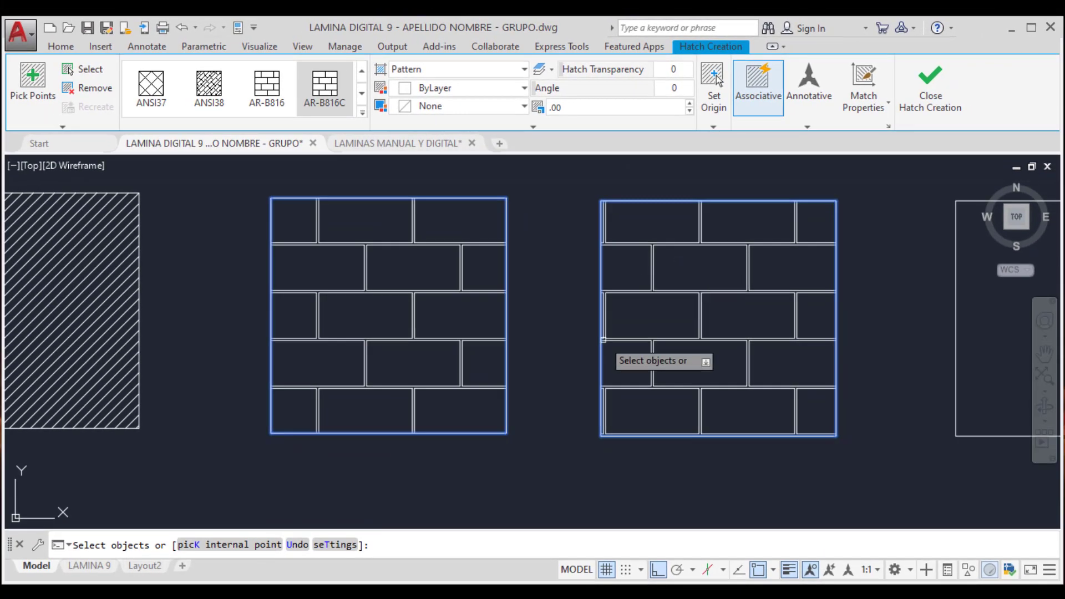
pyautogui.scroll(-1, 591, 357)
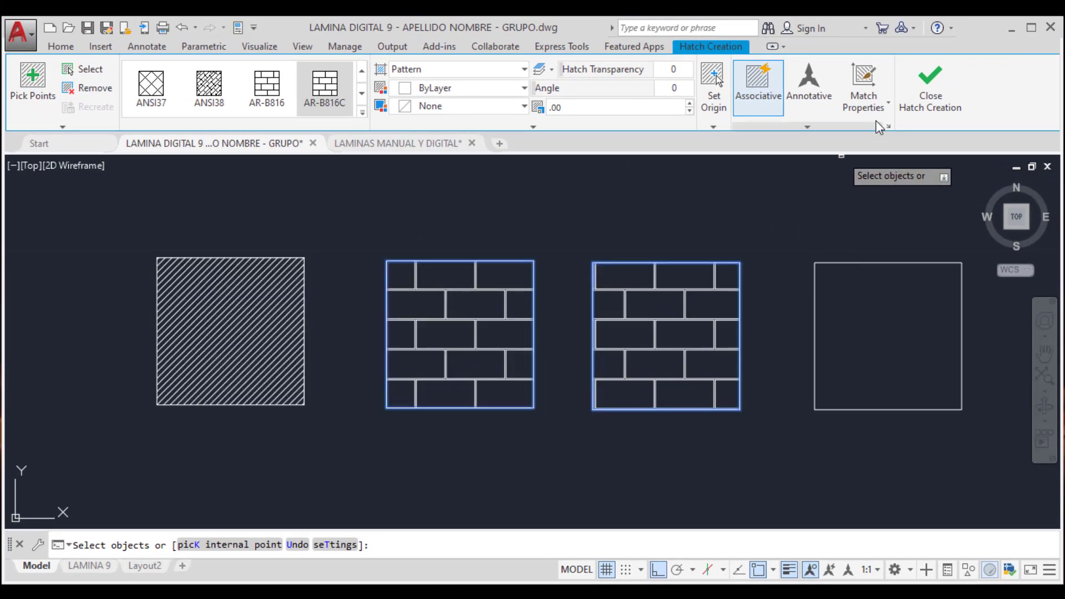
pyautogui.click(944, 82)
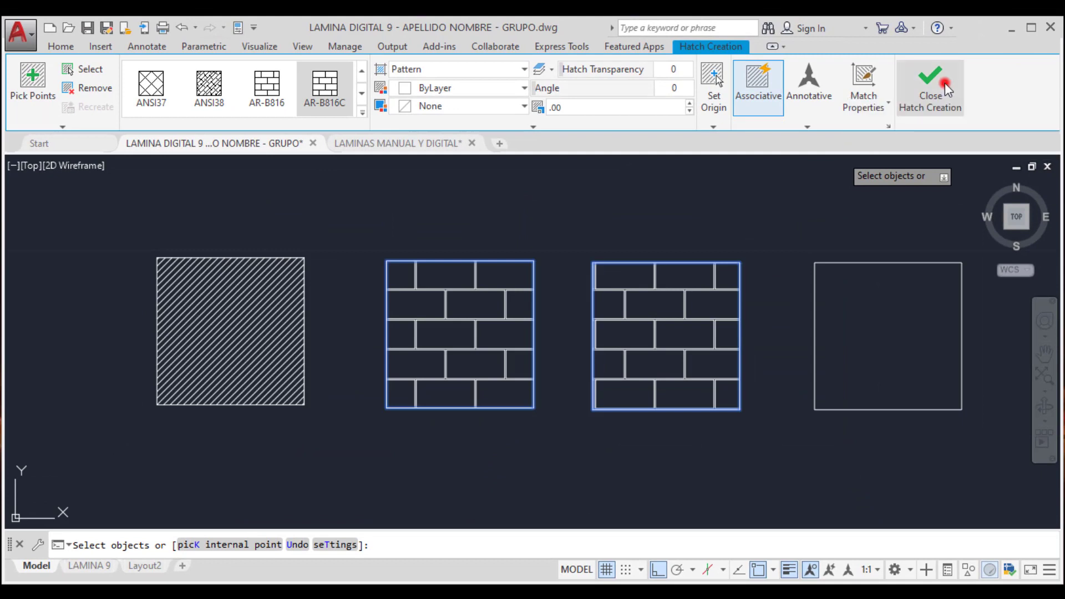
pyautogui.click(935, 83)
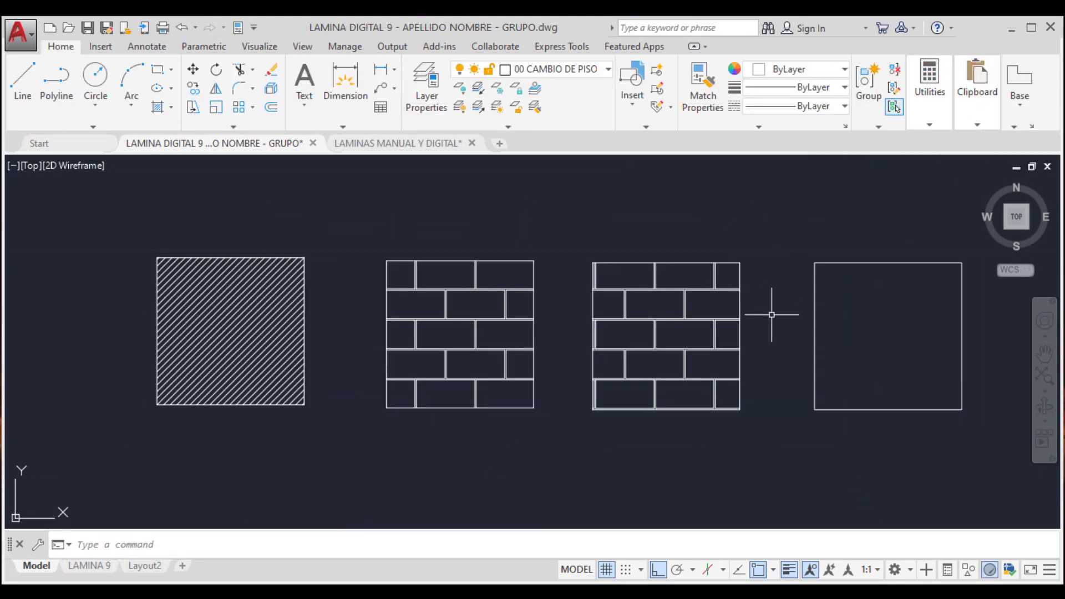
# Prepare a new hatch at the concentric circles with the ANSI31 pattern and a scale of .01, using boundary object selection
pyautogui.scroll(-1, 505, 337)
pyautogui.scroll(-2, 504, 337)
pyautogui.scroll(4, 188, 336)
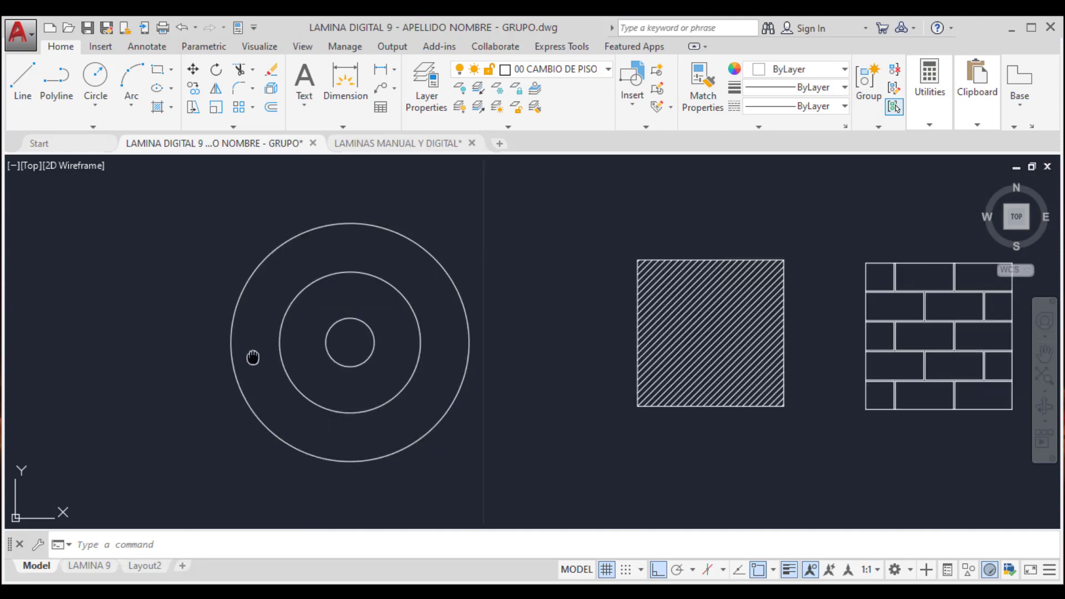
pyautogui.moveTo(252, 356); pyautogui.dragTo(282, 358, button='middle')
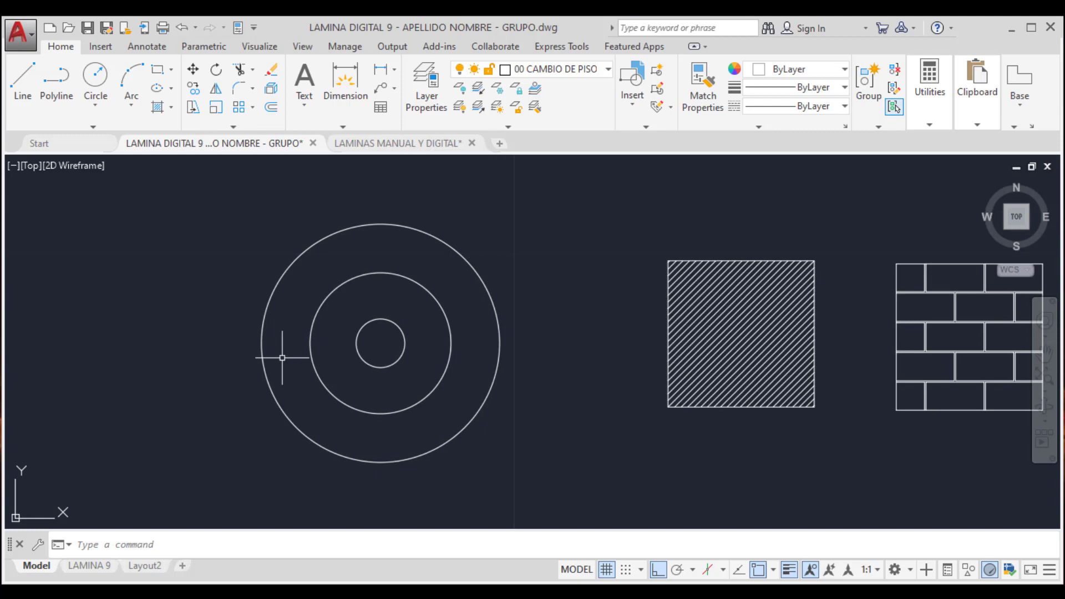
pyautogui.write('h')
pyautogui.press('Return')
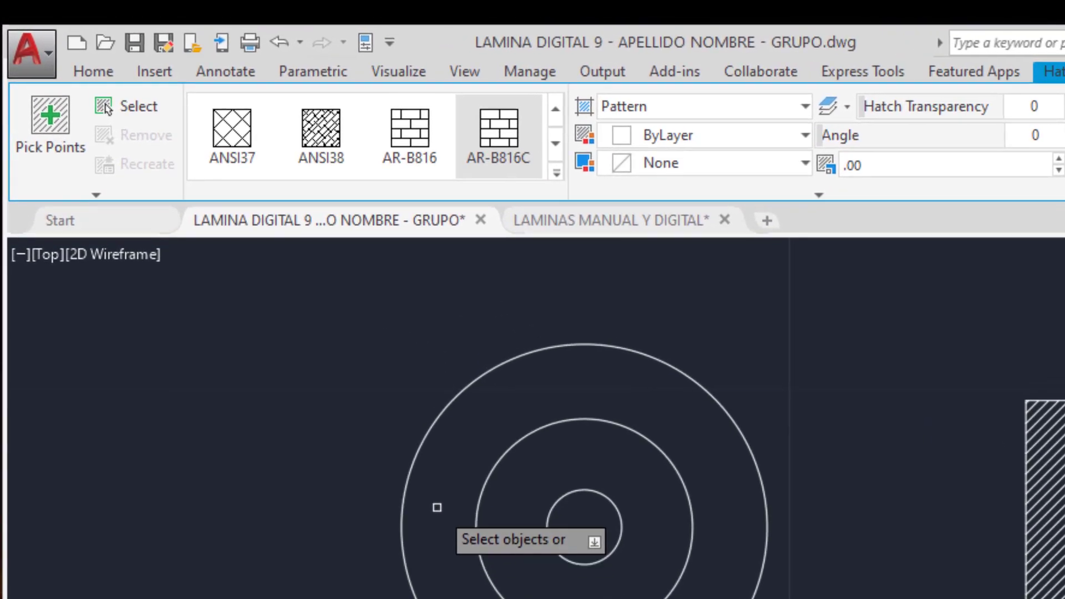
pyautogui.click(554, 117)
pyautogui.click(554, 117)
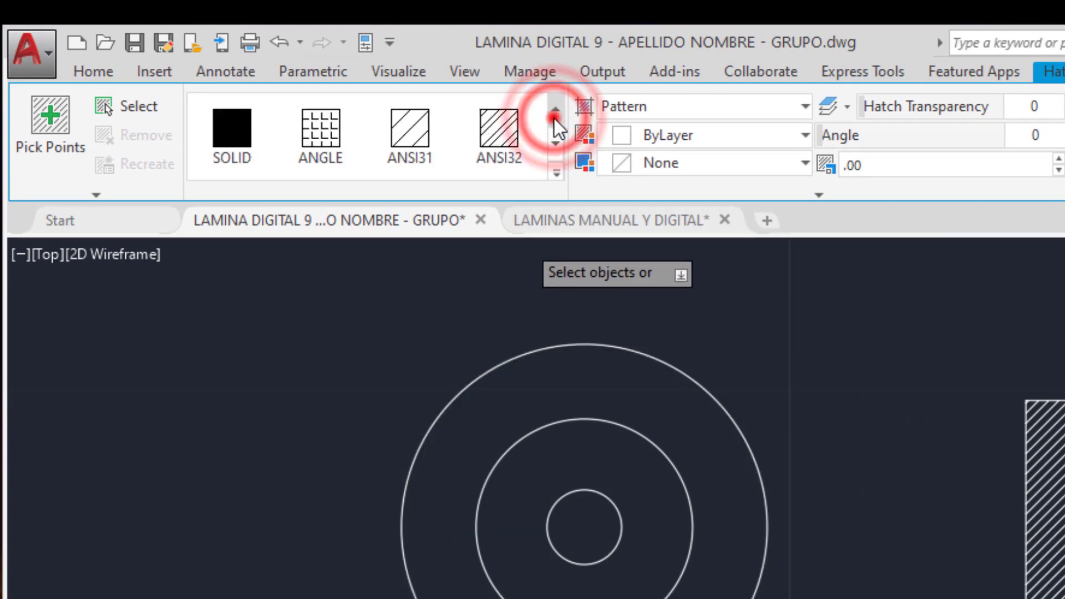
pyautogui.click(418, 119)
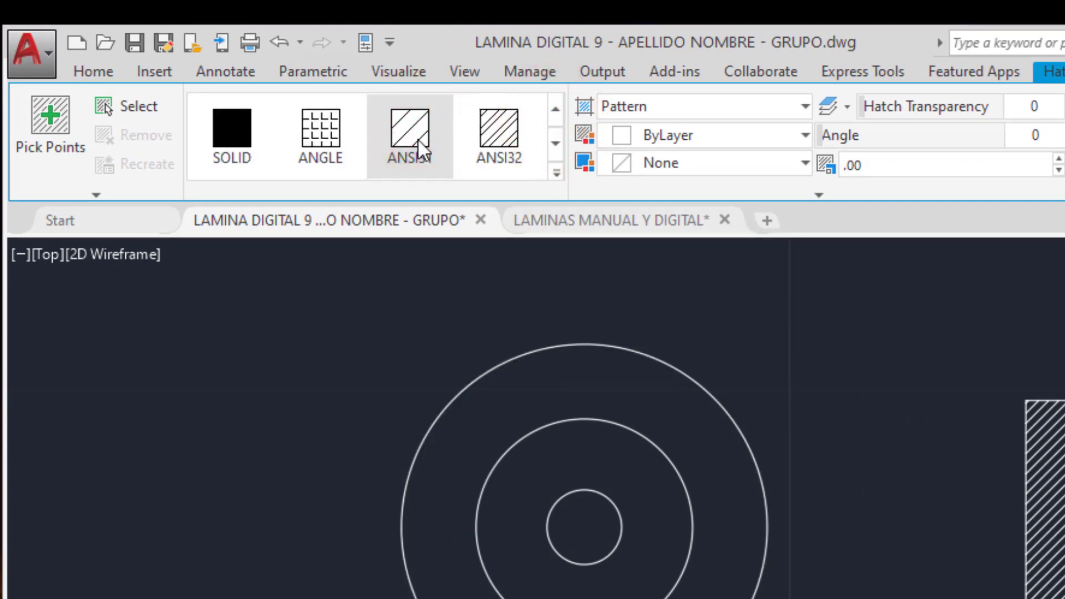
pyautogui.click(409, 123)
pyautogui.click(877, 163)
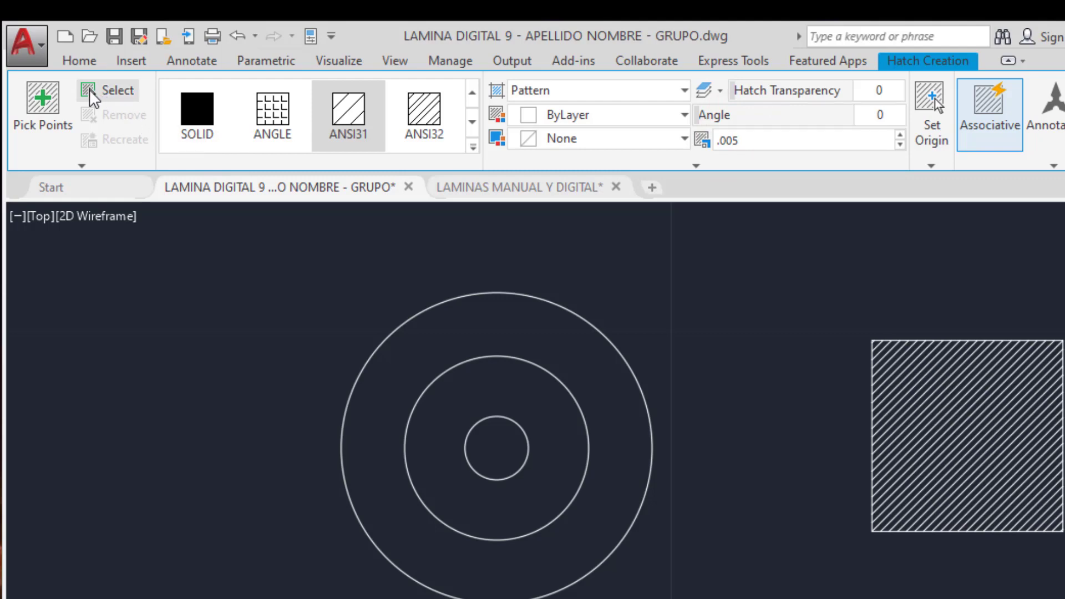
pyautogui.click(89, 90)
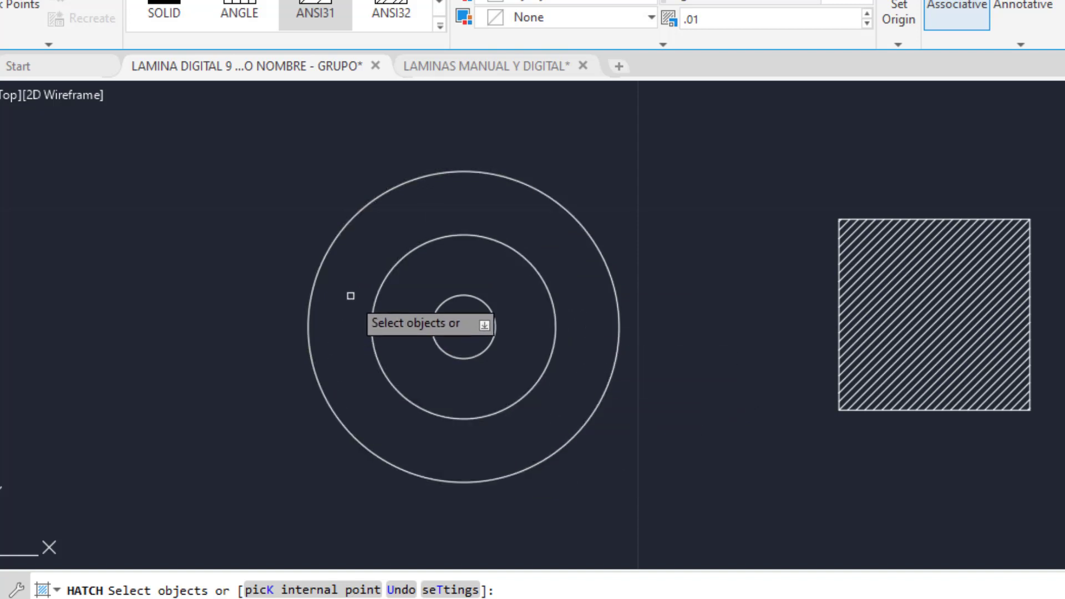
# Hatch the ring between the outer and middle circles by selecting both circles as boundaries, and finish the hatch
pyautogui.click(308, 331)
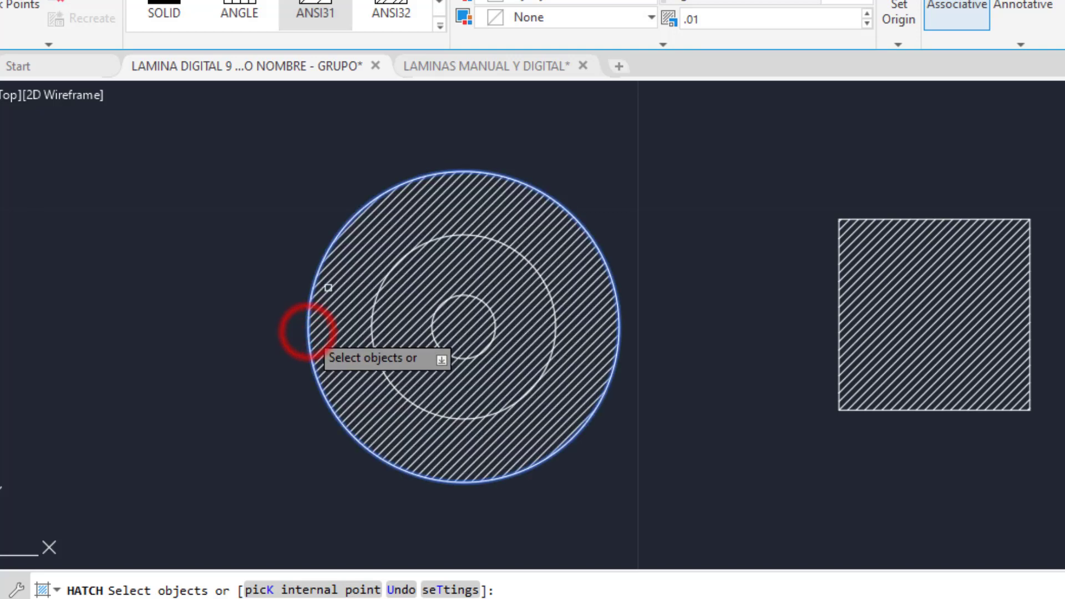
pyautogui.scroll(5, 551, 308)
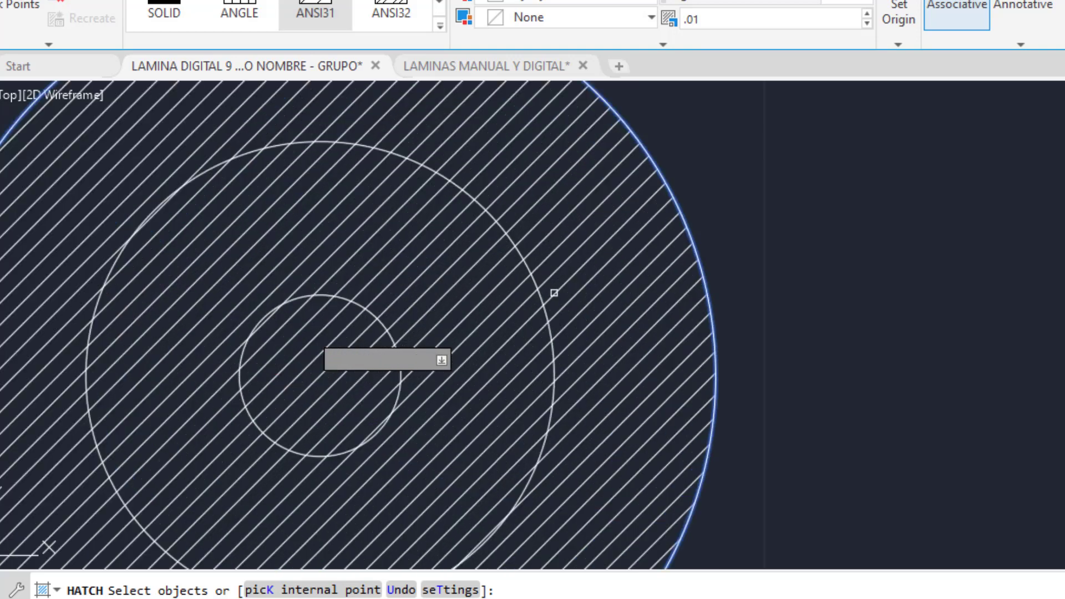
pyautogui.click(524, 278)
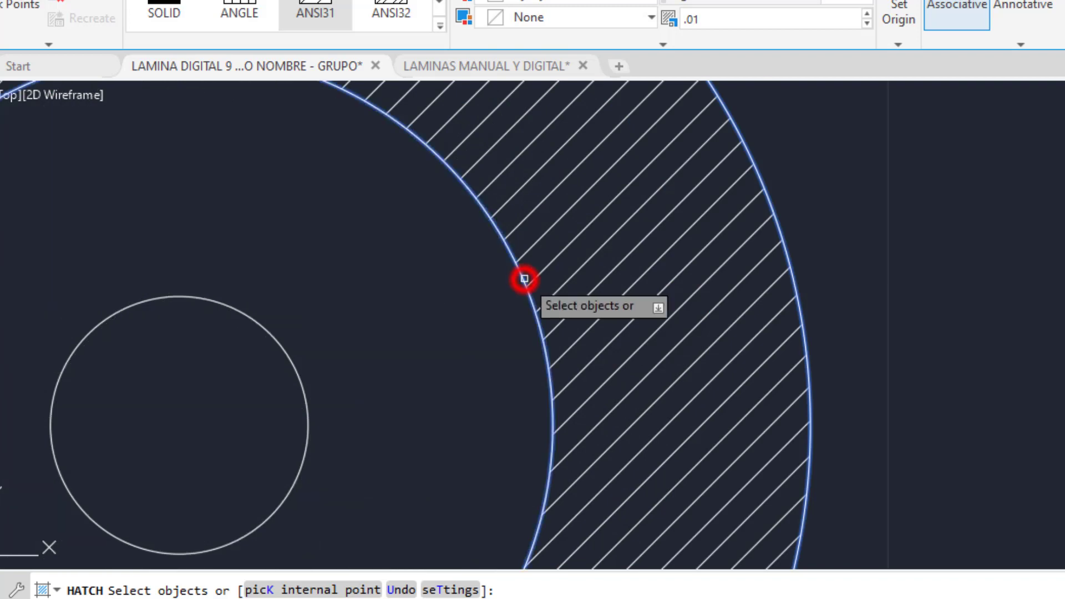
pyautogui.scroll(-5, 527, 279)
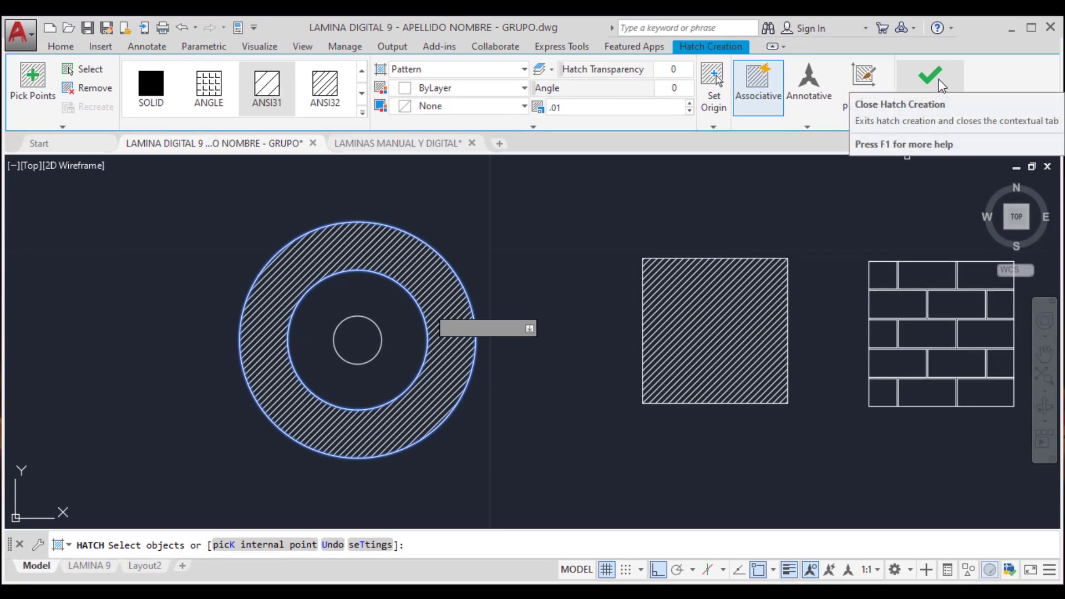
pyautogui.click(939, 79)
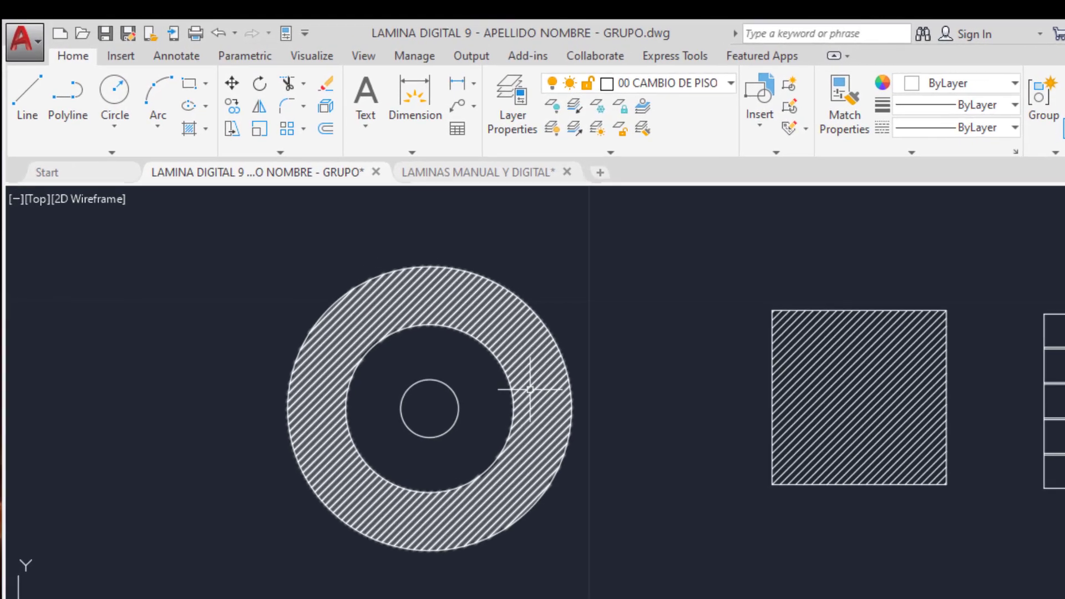
# Try the SOLID pattern on the ring's hatch and switch it back to ANSI31
pyautogui.click(440, 321)
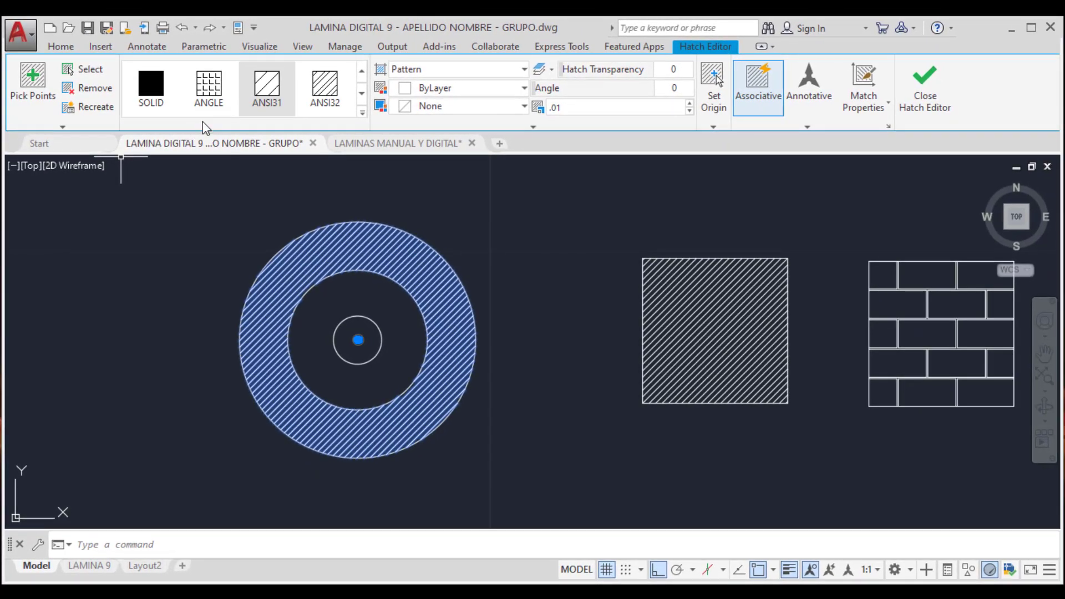
pyautogui.click(161, 93)
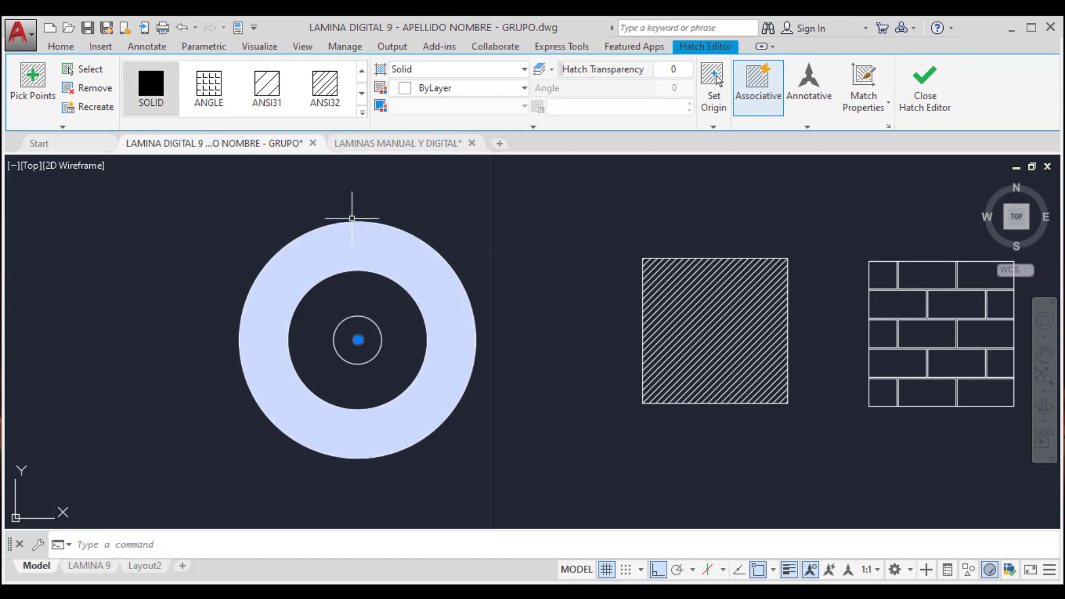
pyautogui.click(265, 99)
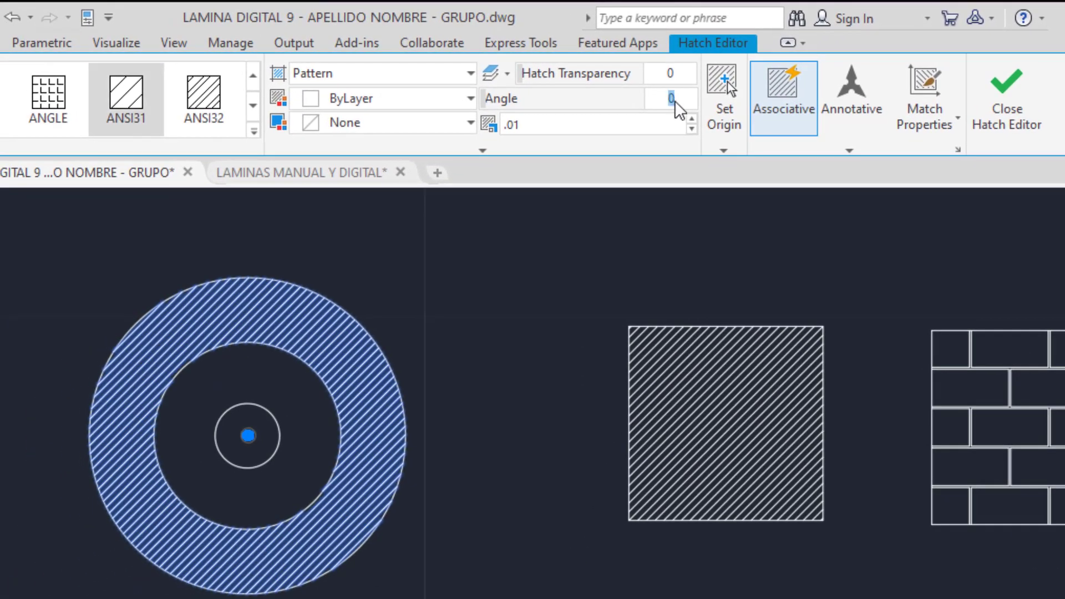
# Try an angle of 120 degrees for the ring's ANSI31 hatch
pyautogui.press('Return')
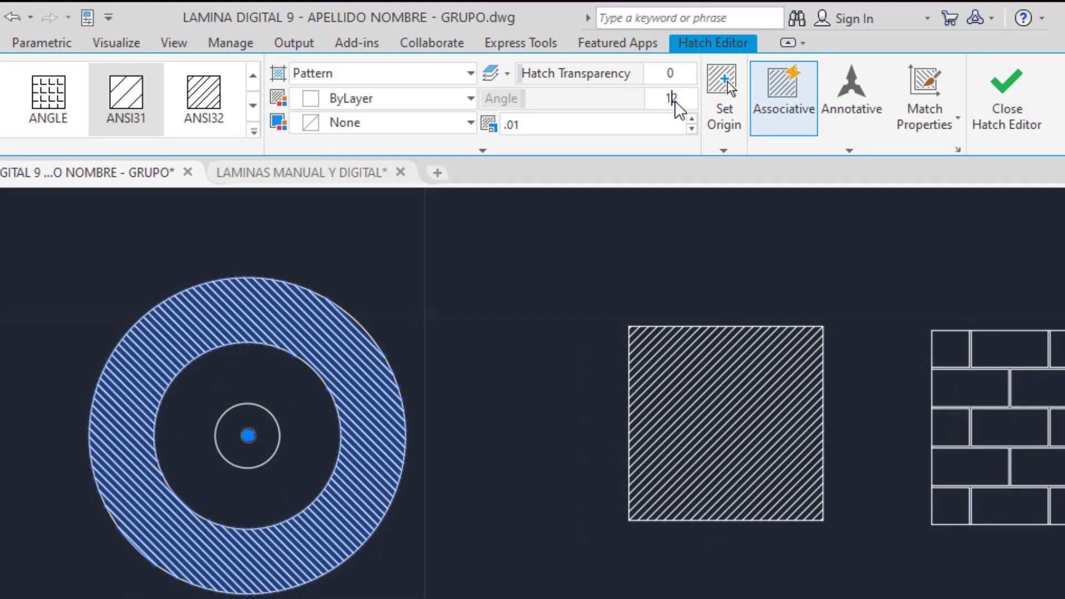
pyautogui.press('Return')
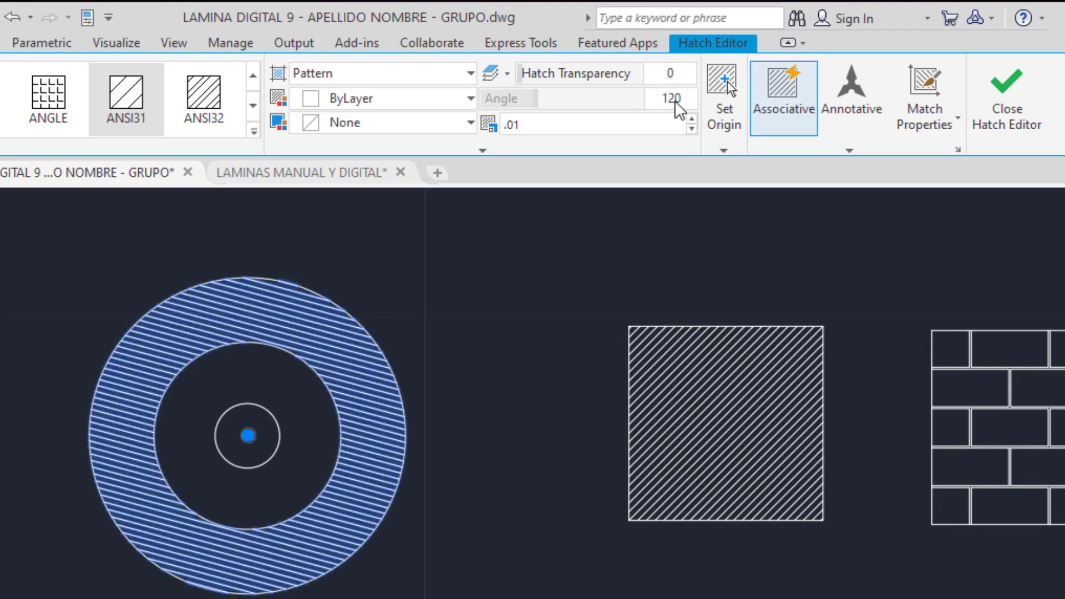
# Reset the ring hatch's angle to 0, set its scale to .08, and finish editing the hatch
pyautogui.click(568, 122)
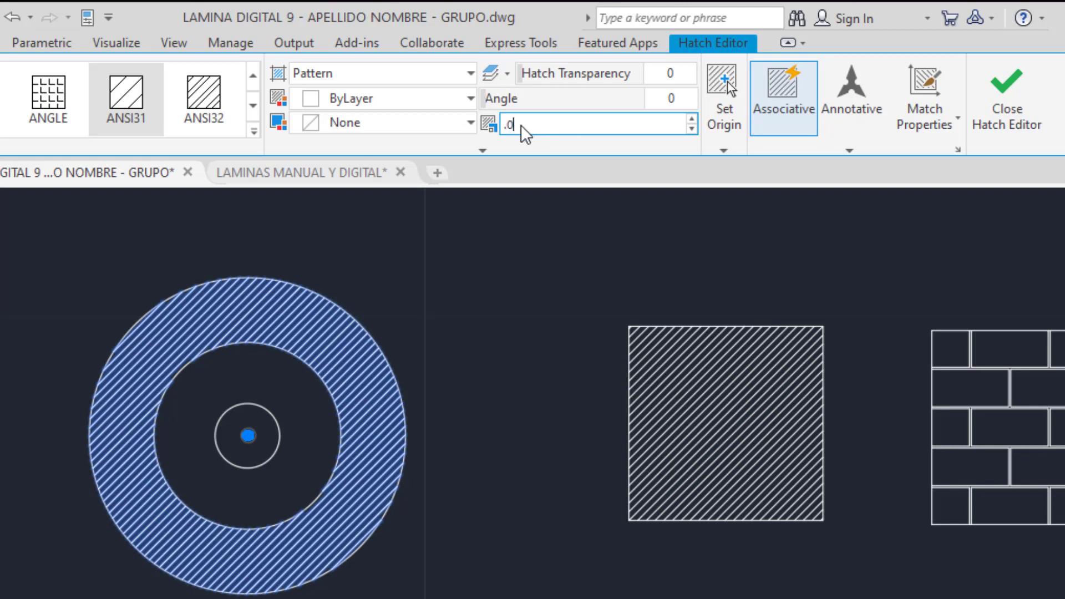
pyautogui.click(457, 328)
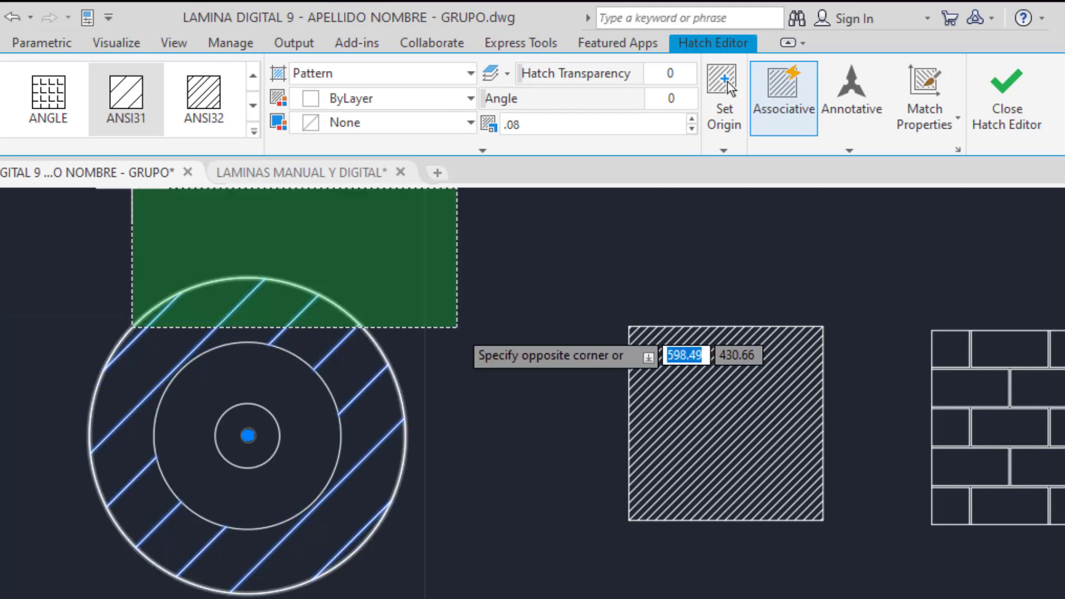
pyautogui.click(504, 503)
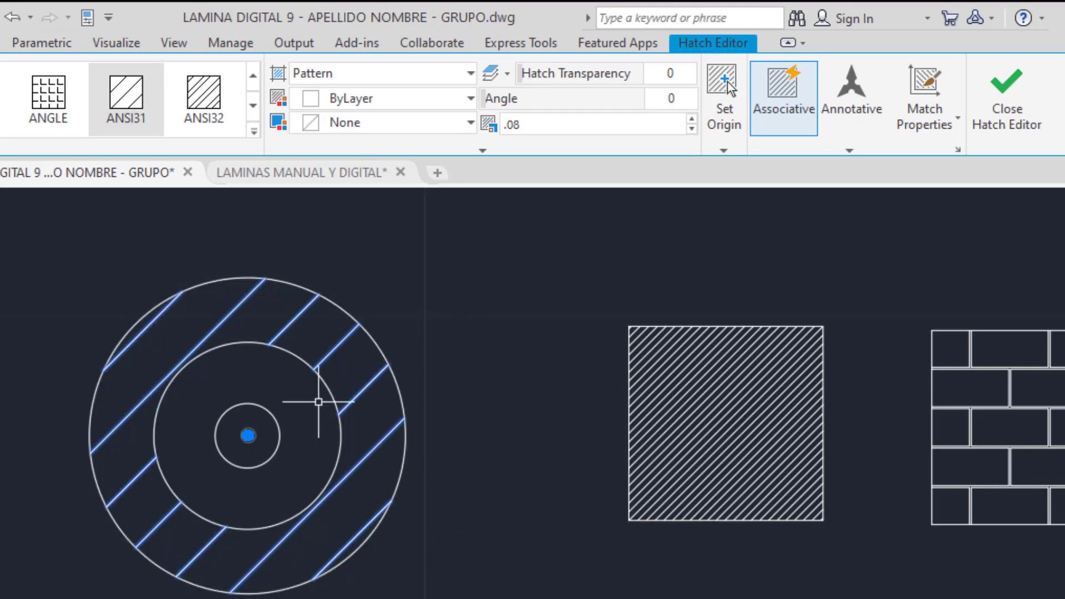
pyautogui.click(253, 105)
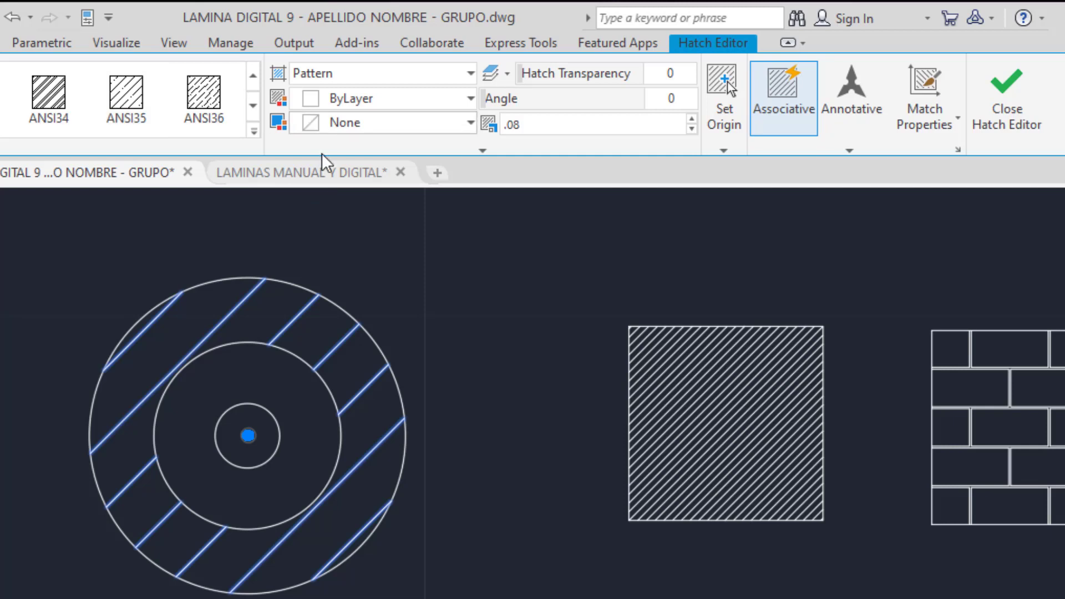
pyautogui.click(251, 107)
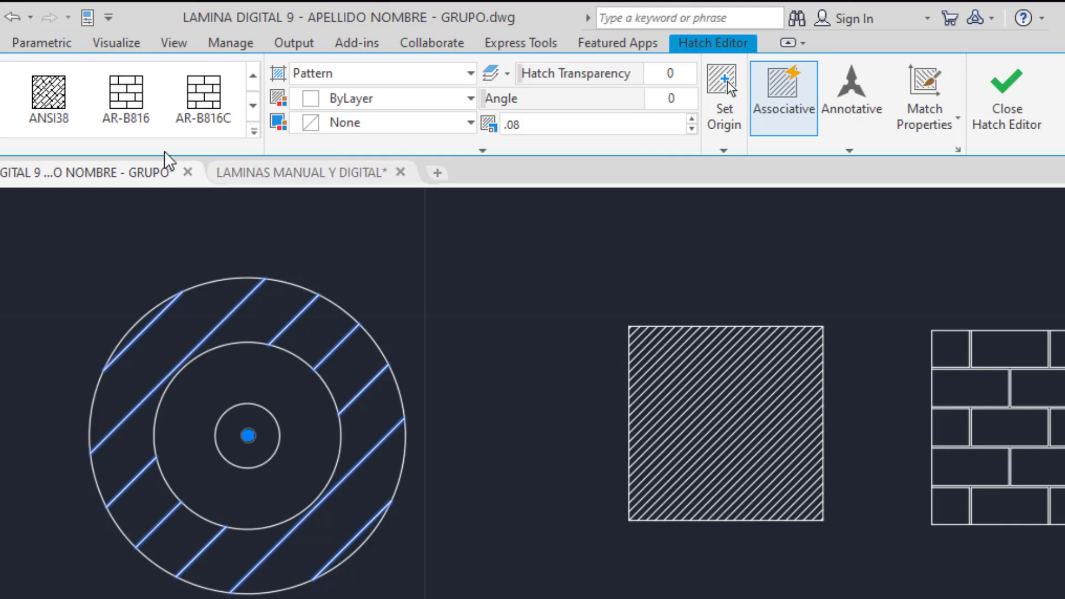
pyautogui.click(1006, 84)
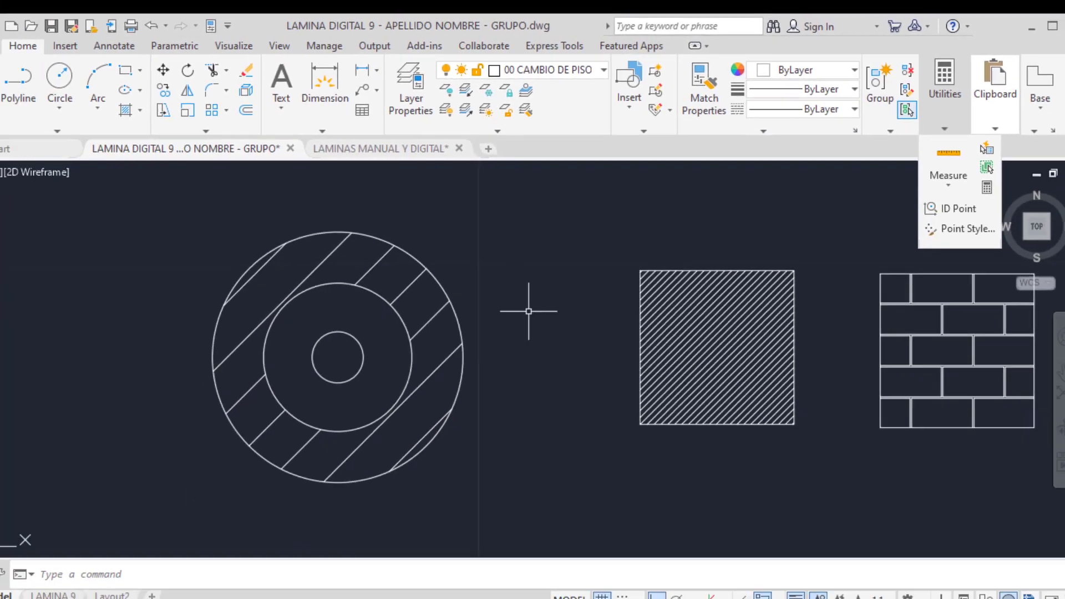
# Move the ring's ANSI31 hatch from the circles' center straight up to the empty space directly above them
pyautogui.scroll(-4, 529, 311)
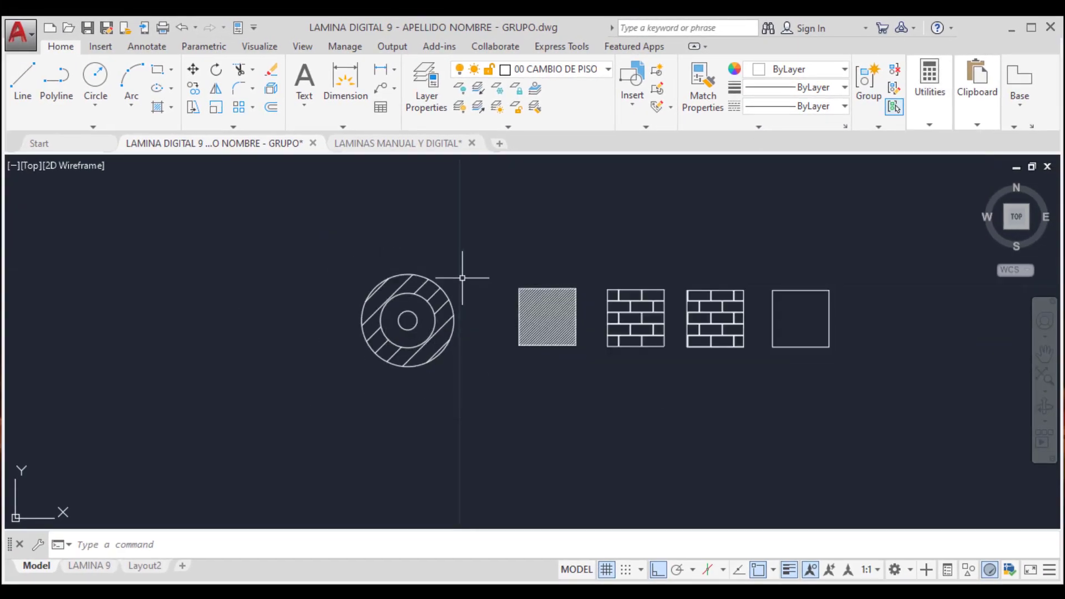
pyautogui.scroll(4, 462, 277)
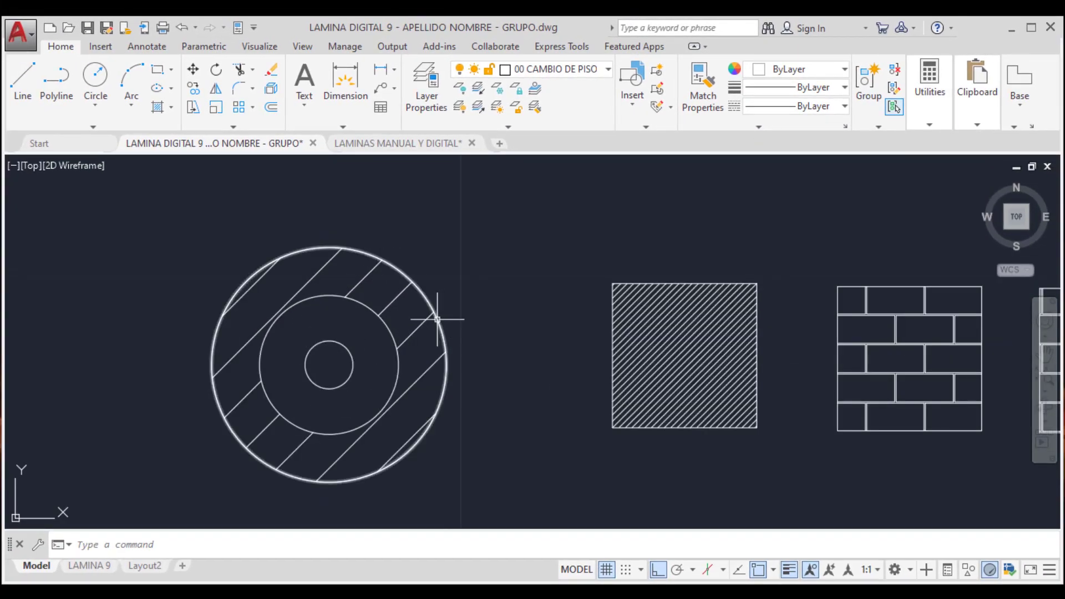
pyautogui.click(424, 324)
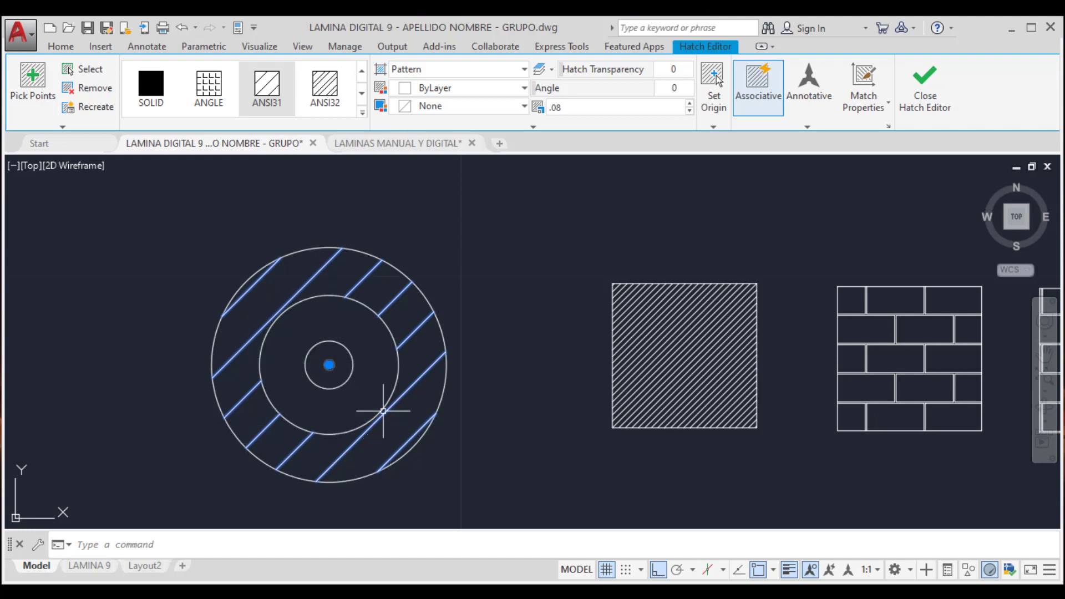
pyautogui.click(60, 47)
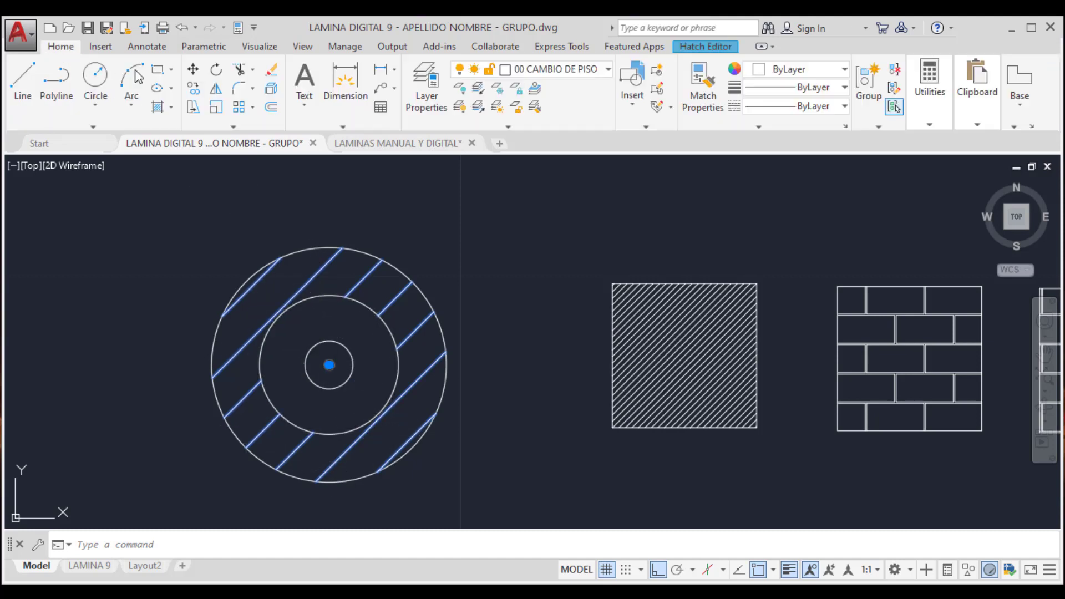
pyautogui.click(194, 69)
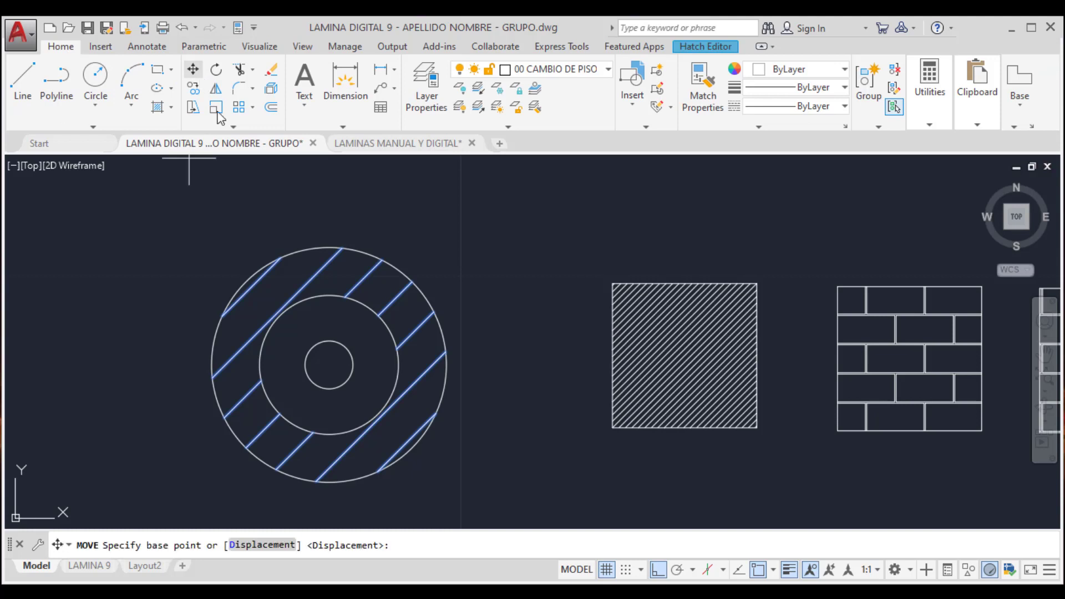
pyautogui.click(329, 365)
pyautogui.scroll(-5, 388, 278)
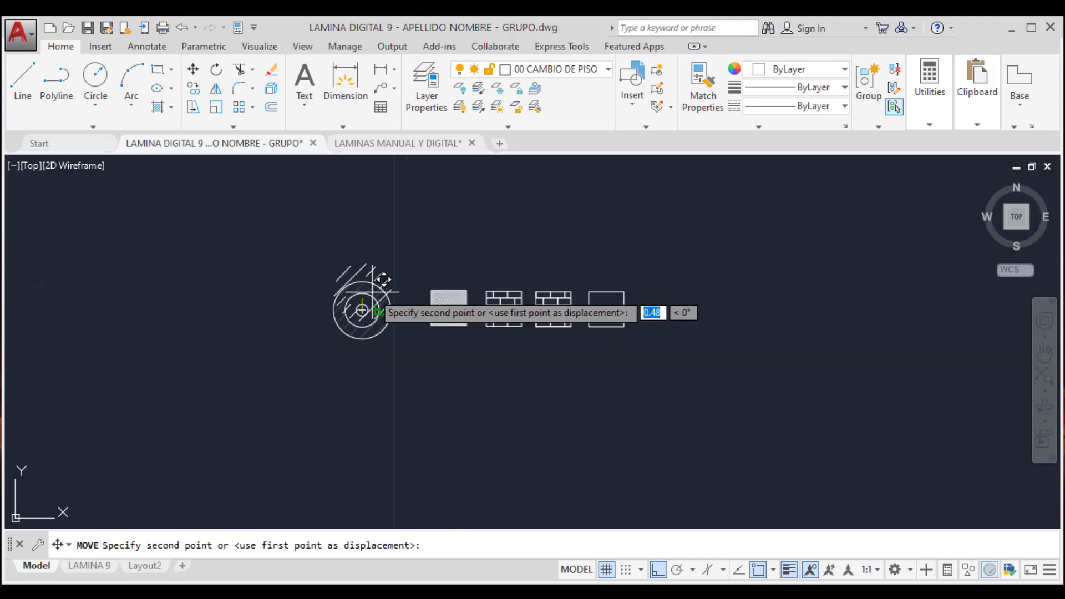
pyautogui.click(395, 278)
# Select the moved ring hatch and stretch its outer boundary circle outward to enlarge the hatched area
pyautogui.scroll(5, 401, 285)
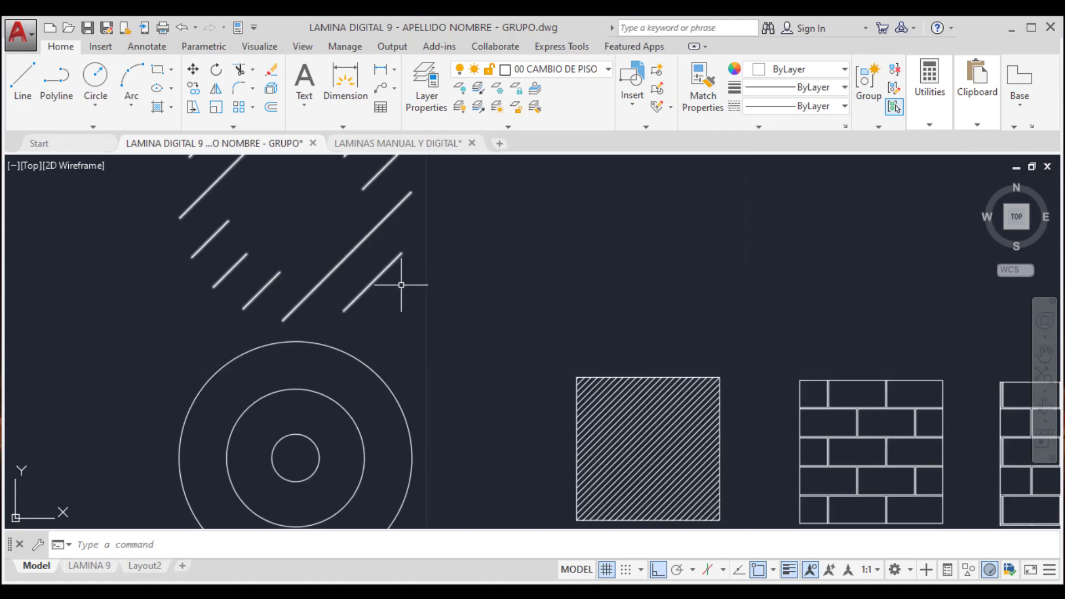
pyautogui.click(401, 285)
pyautogui.click(335, 236)
pyautogui.scroll(-3, 351, 294)
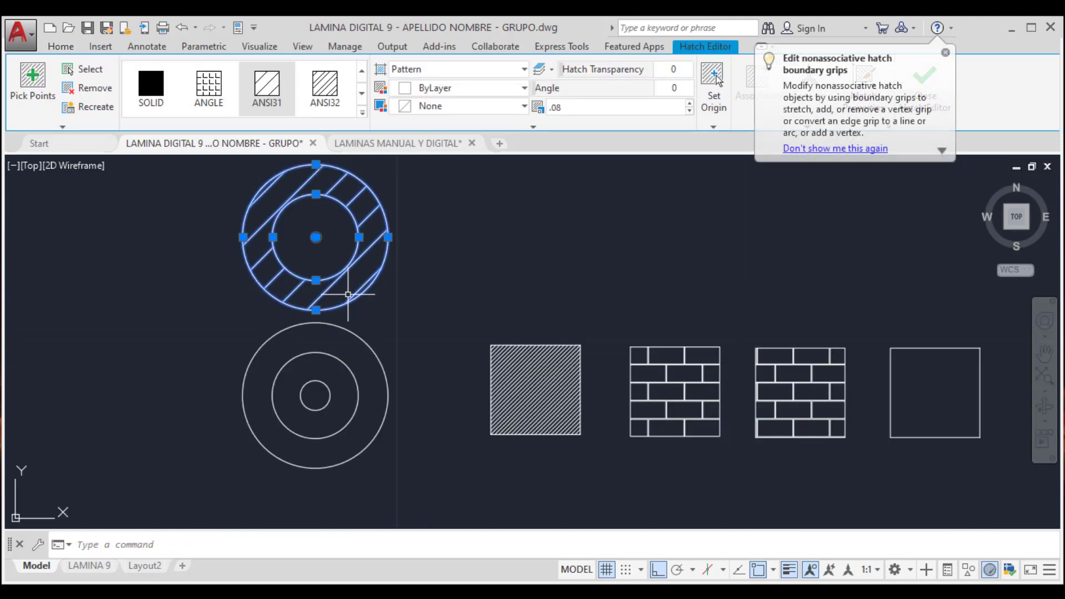
pyautogui.scroll(2, 380, 211)
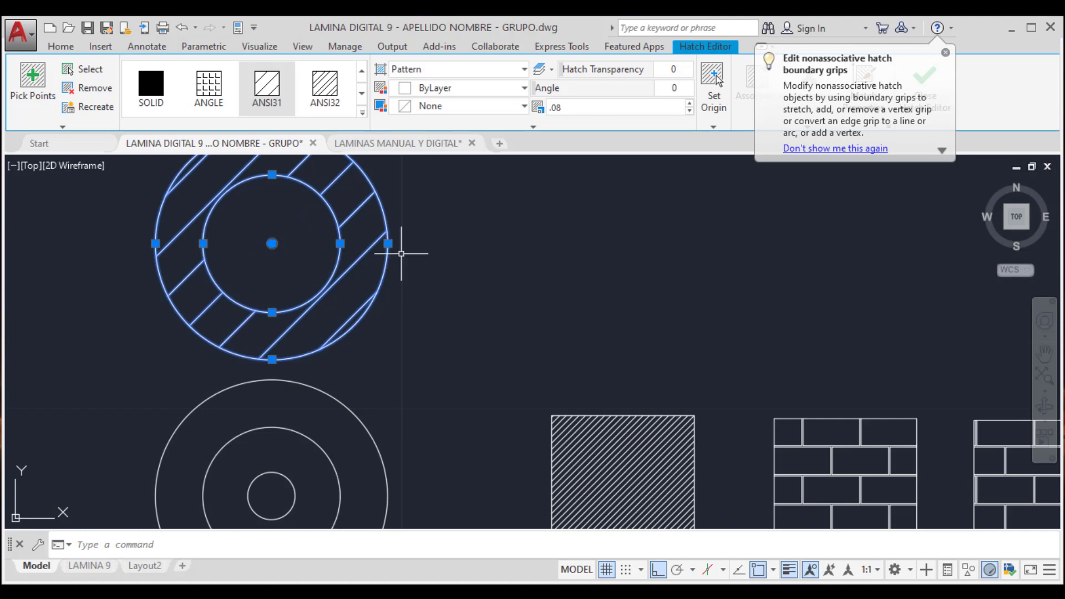
pyautogui.click(391, 243)
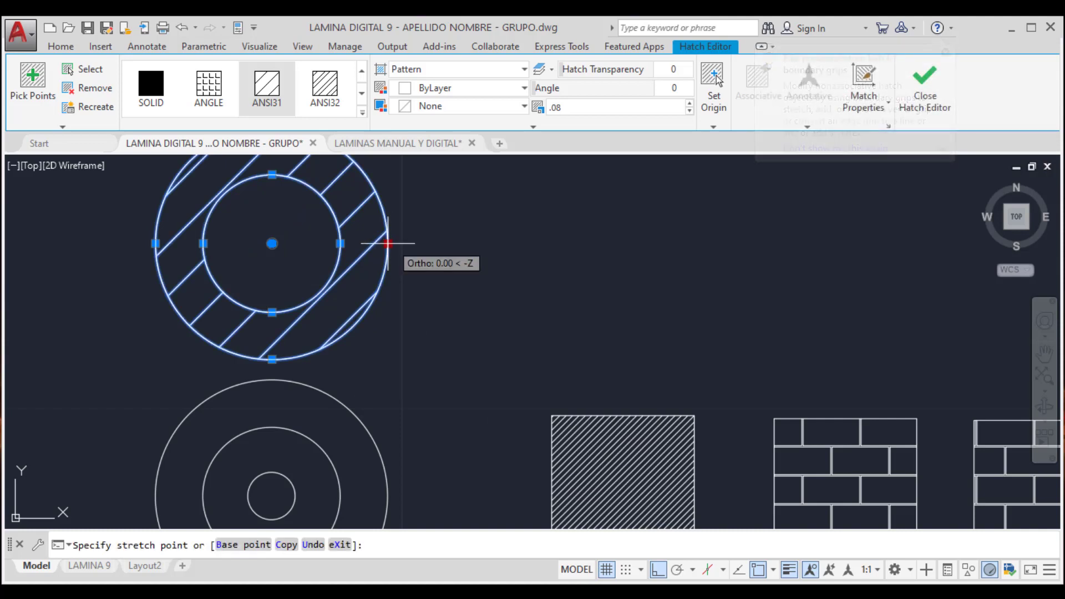
pyautogui.click(426, 243)
# Stretch the moved hatch's inner boundary circle outward, and pull it back in to slightly smaller than the original middle circle
pyautogui.click(340, 242)
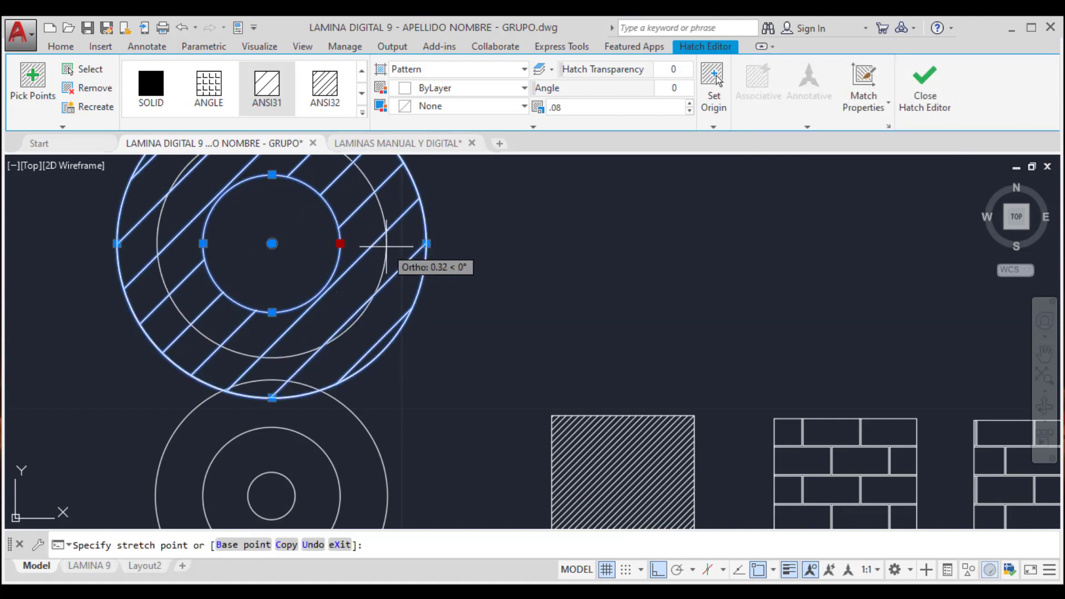
pyautogui.click(386, 243)
pyautogui.click(386, 243)
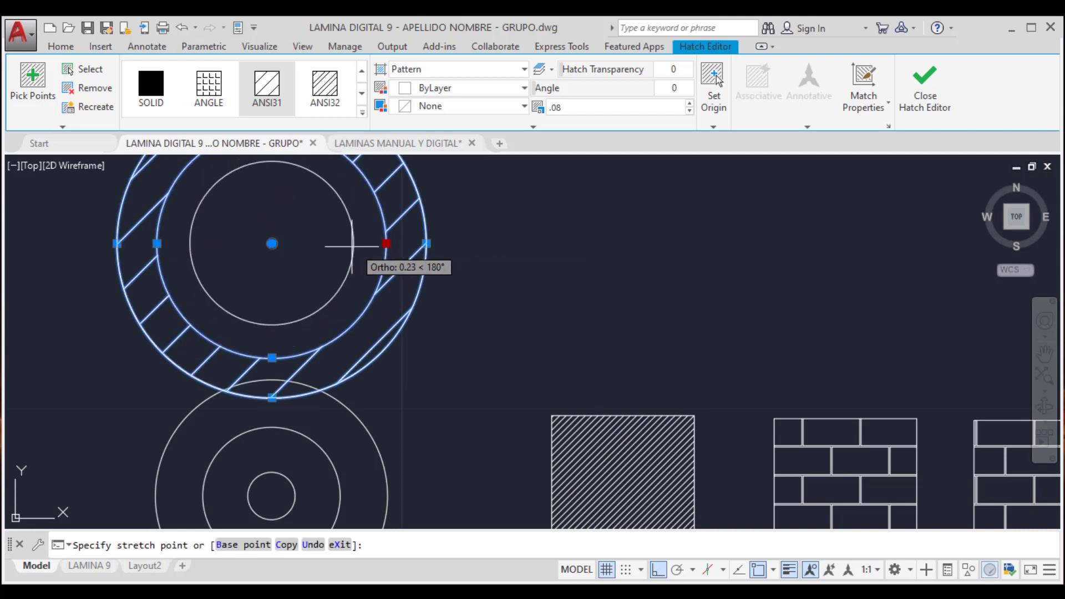
pyautogui.click(336, 280)
pyautogui.scroll(-2, 342, 292)
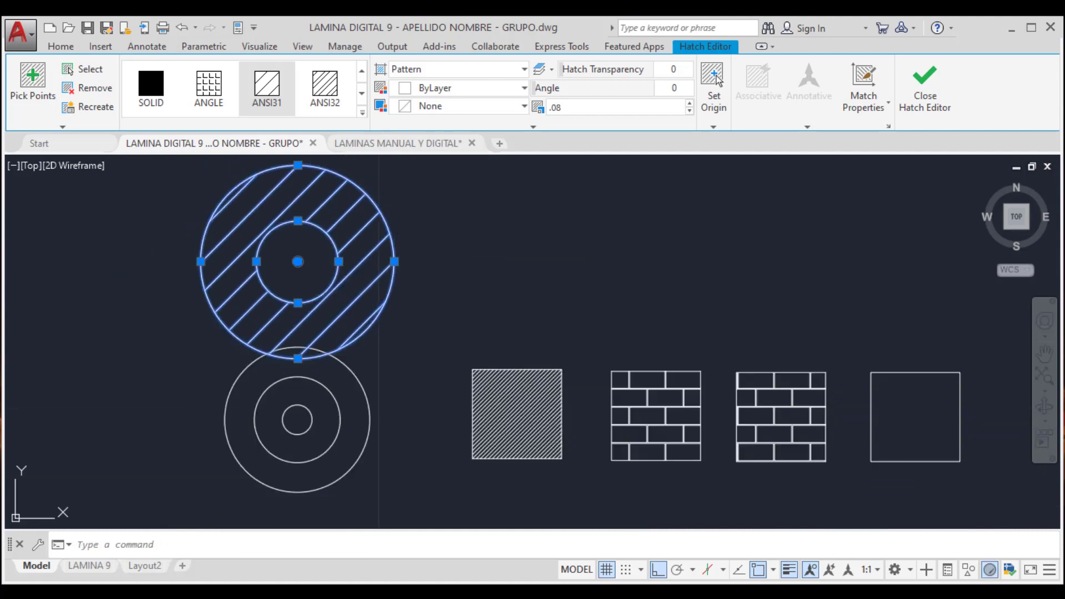
# Shrink the moved hatch's outer boundary to slightly larger than the outer circle below it, and clear the selection
pyautogui.click(394, 261)
pyautogui.click(373, 261)
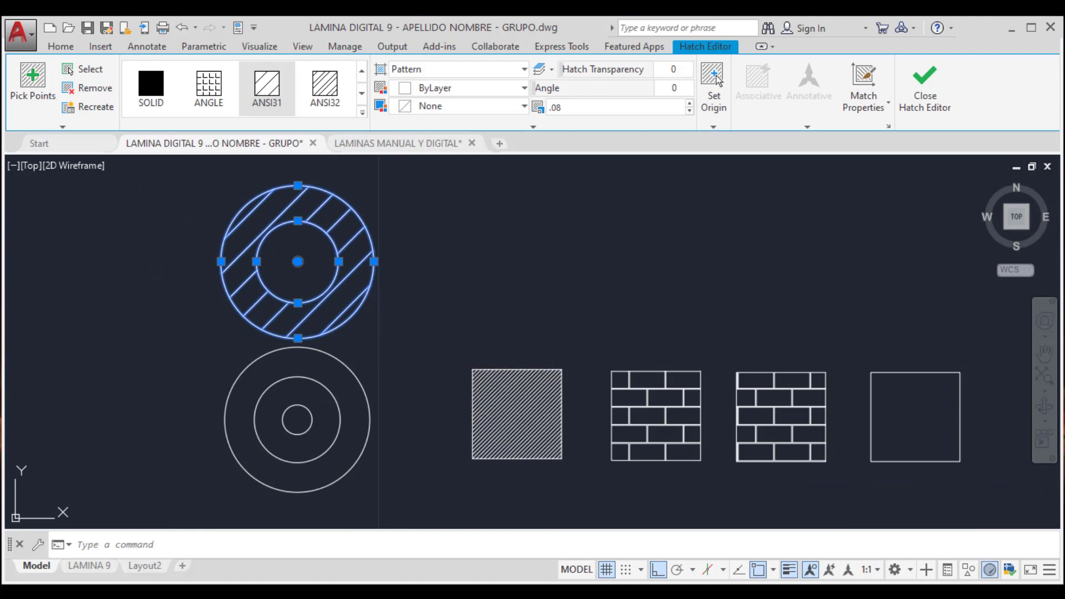
pyautogui.click(524, 427)
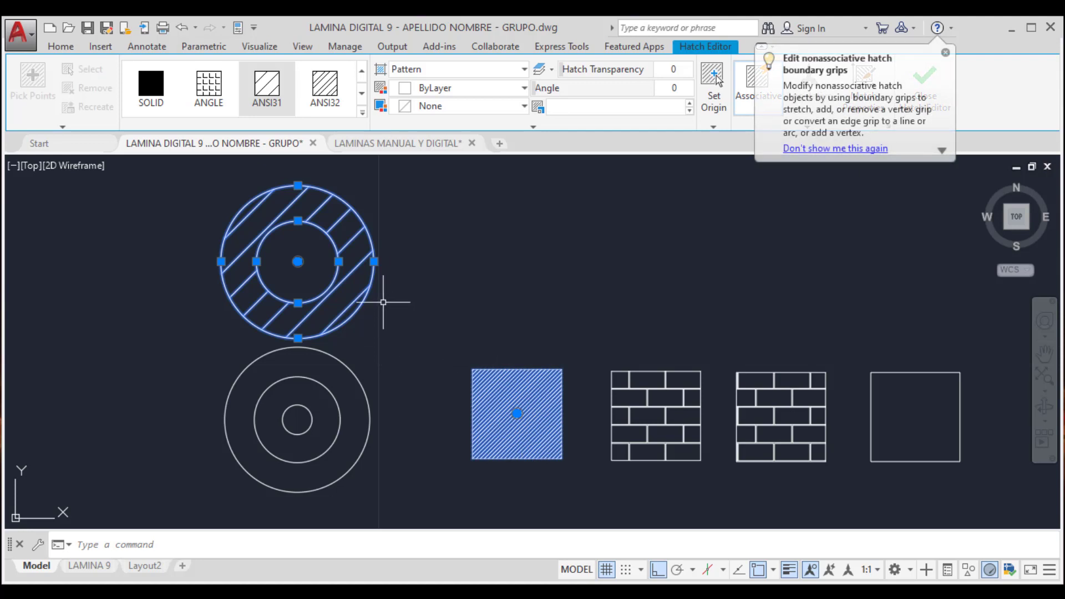
pyautogui.press('Escape')
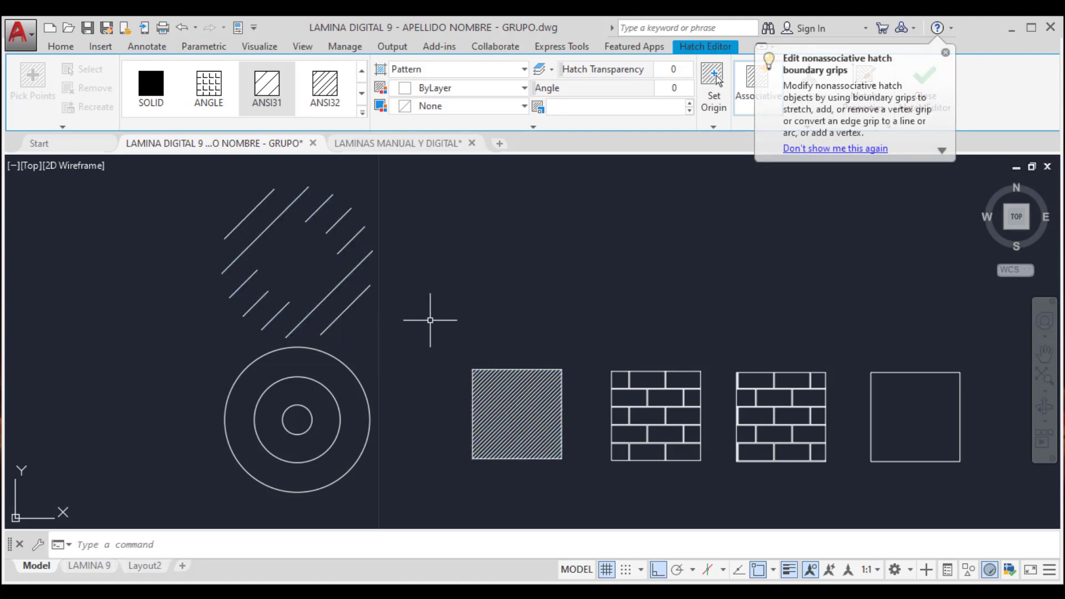